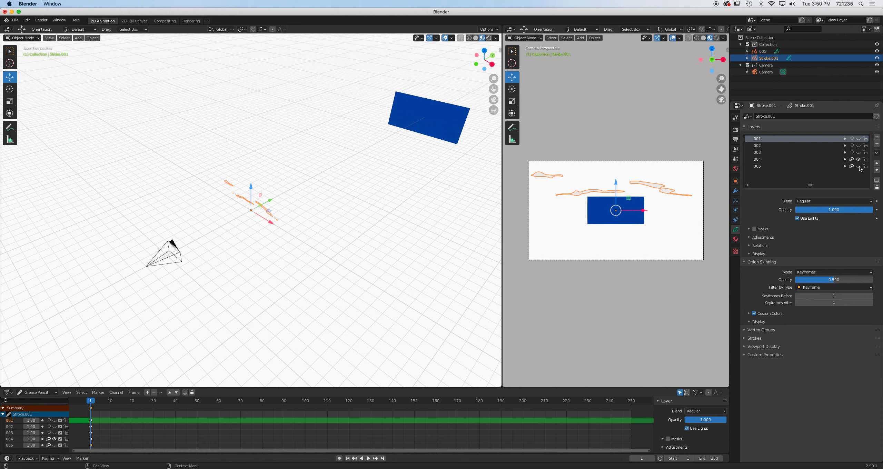
Move the selected stroke object onto the blue background plane, then paste a copy of the drawing and rename it 004.
mouse_move(269, 200)
left_mouse_down()
mouse_move(408, 138)
mouse_move(441, 136)
left_mouse_up()
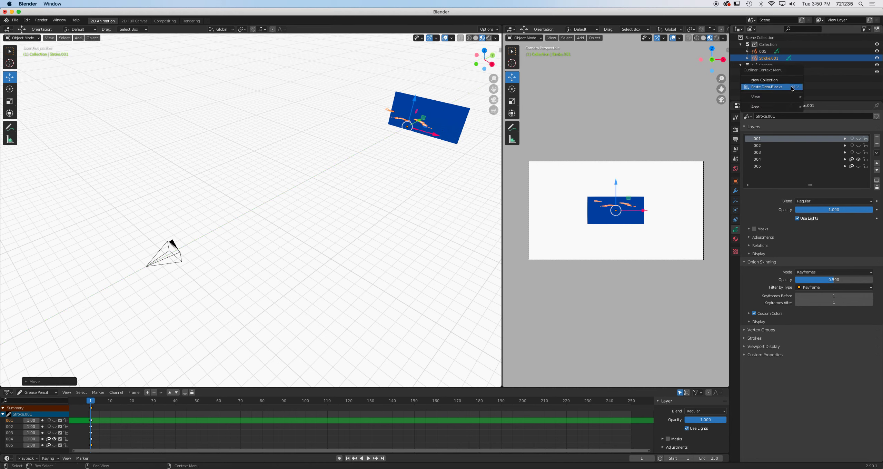
key("ctrl+v")
double_click(767, 59)
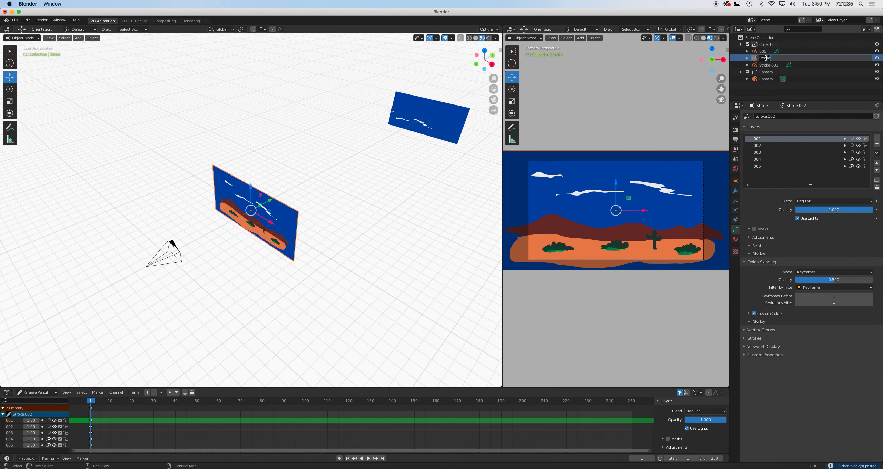
type("004")
key("Return")
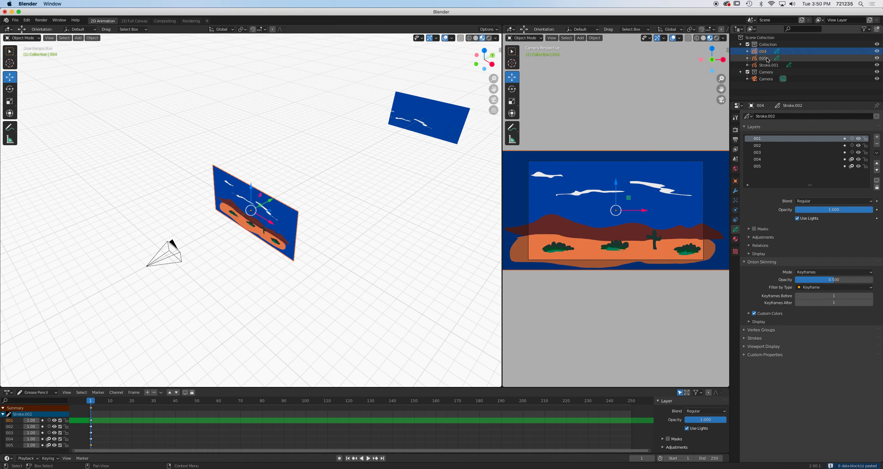
Rename the other stroke object 003 and set its layer visibility to show only the ground layer 003.
double_click(768, 66)
type("00")
key("Return")
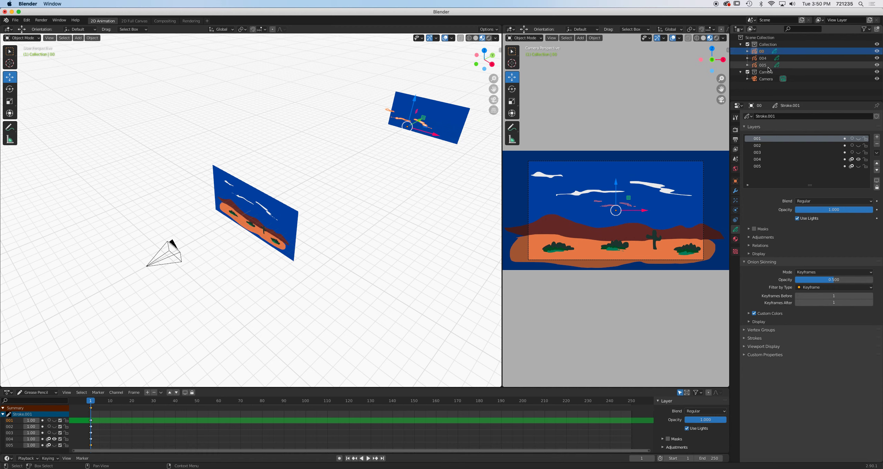
double_click(776, 51)
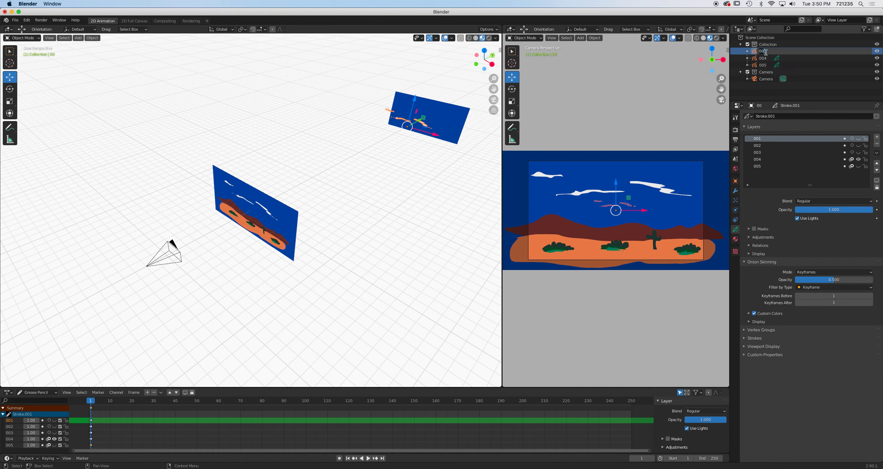
key("Return")
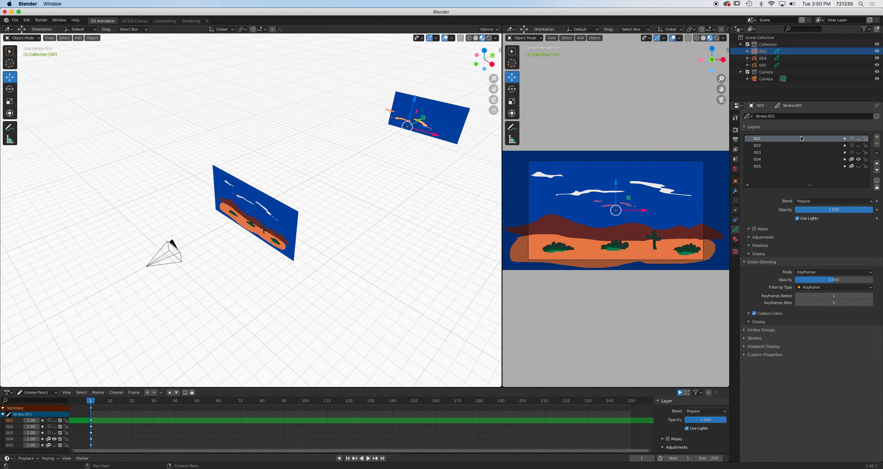
left_click(858, 153)
left_click(858, 159)
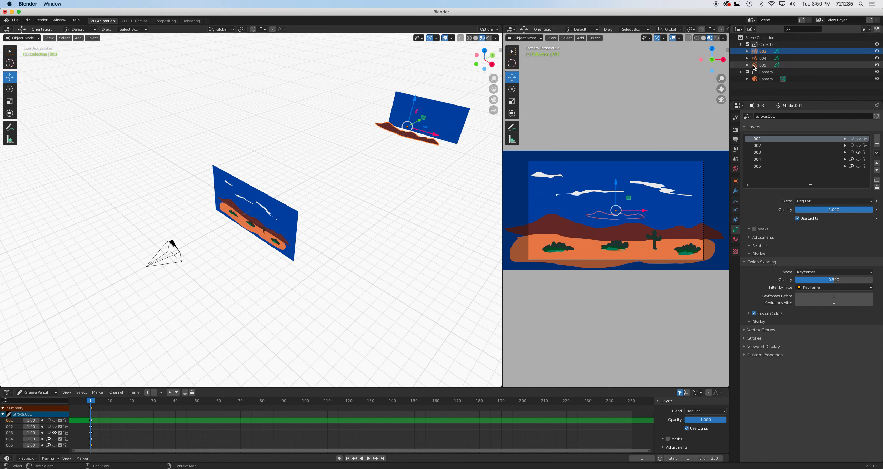
Select object 004 and toggle its layer visibility so only the cloud strokes remain shown.
left_click(769, 59)
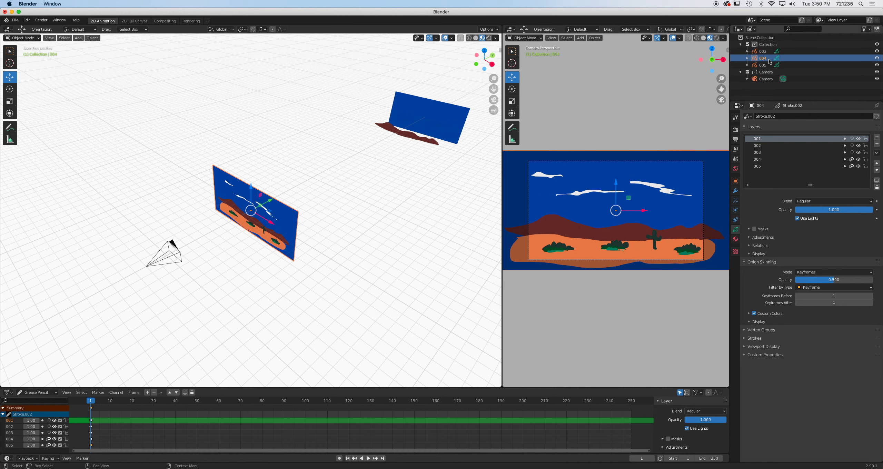
double_click(766, 52)
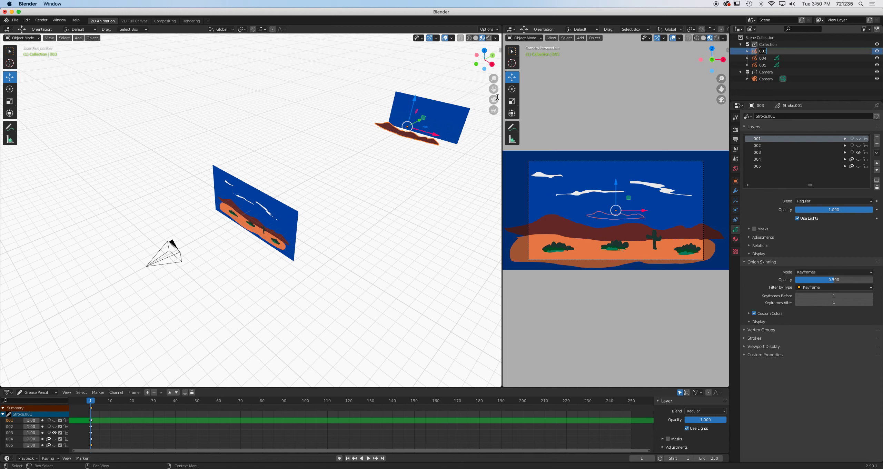
left_click(769, 60)
left_click(770, 58)
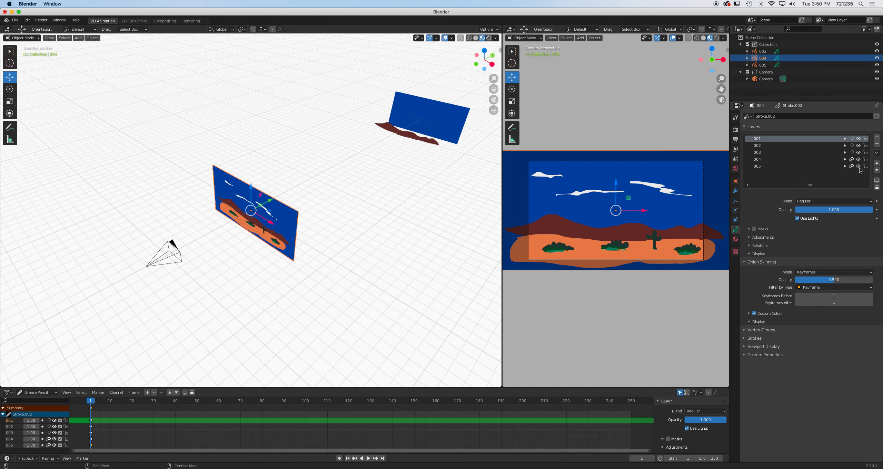
left_click(859, 152)
left_click(858, 145)
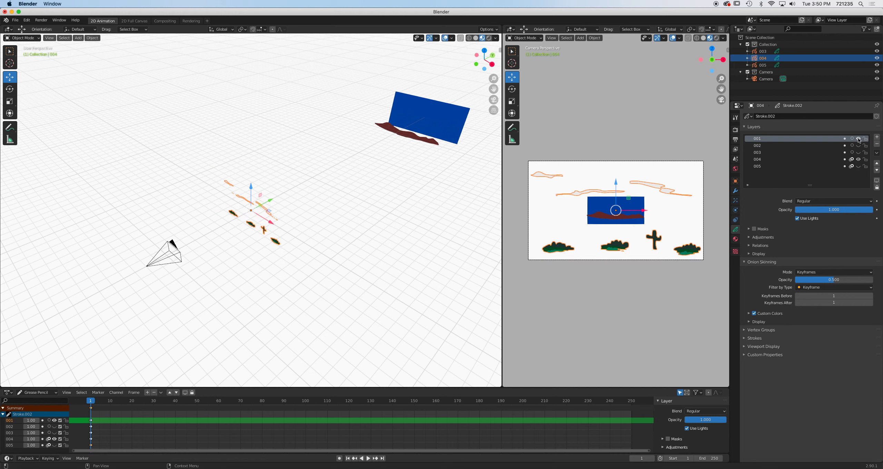
left_click(858, 138)
Move object 004 onto the background plane and nudge object 003 slightly beside it.
mouse_move(269, 202)
left_mouse_down()
mouse_move(436, 147)
mouse_move(406, 128)
mouse_move(361, 144)
mouse_move(393, 135)
left_mouse_up()
left_click(416, 142)
mouse_move(404, 154)
middle_mouse_down()
mouse_move(393, 178)
mouse_move(402, 175)
mouse_move(396, 171)
mouse_move(411, 149)
middle_mouse_up()
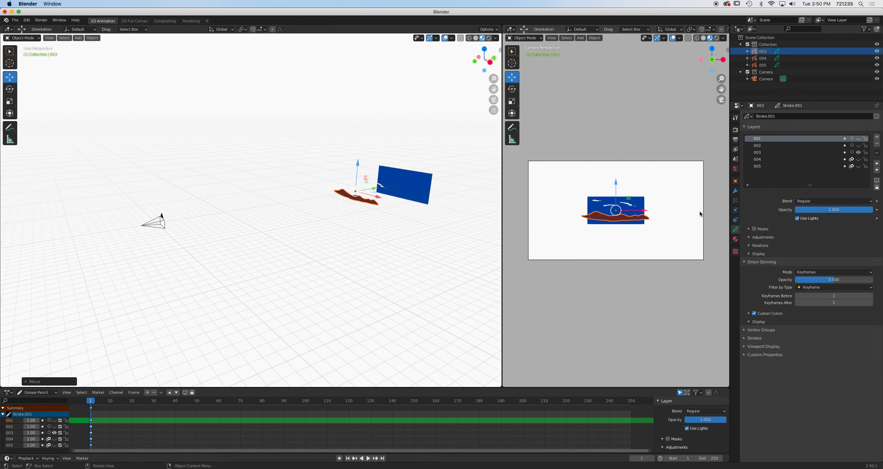
Paste another copy of the drawing into the scene and rename it 002.
right_click(771, 97)
left_click(767, 92)
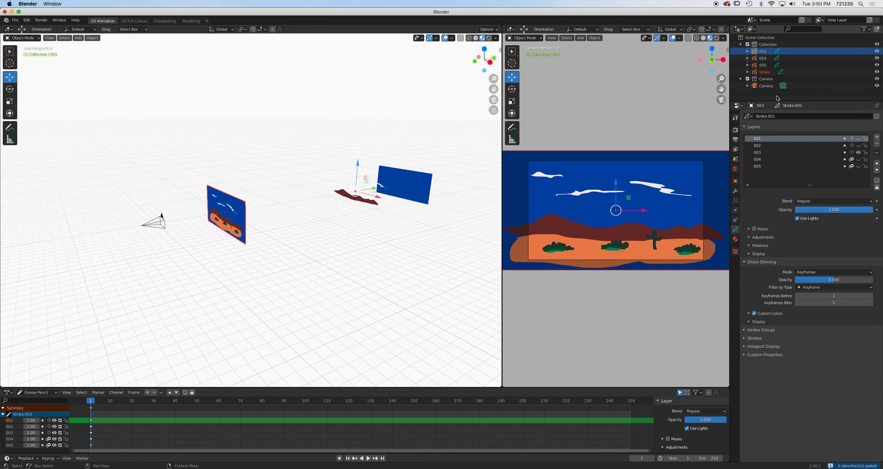
double_click(770, 73)
type("002")
key("Return")
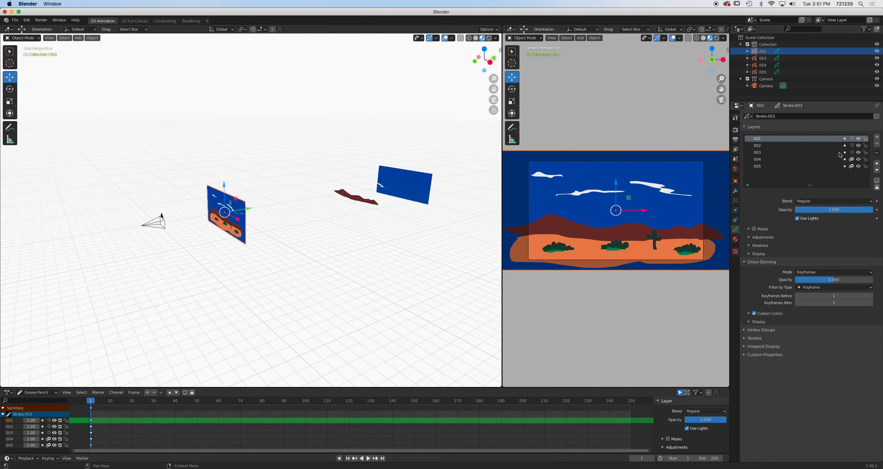
Hide every layer of object 002 except layer 002 and move the object closer to the background plane.
left_click(858, 153)
left_click(858, 159)
left_click(858, 166)
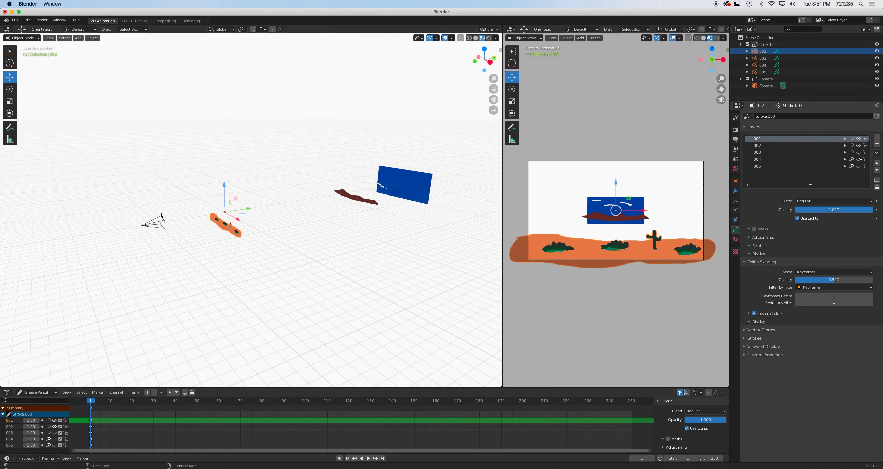
left_click(858, 139)
left_click_drag(246, 211, 326, 199)
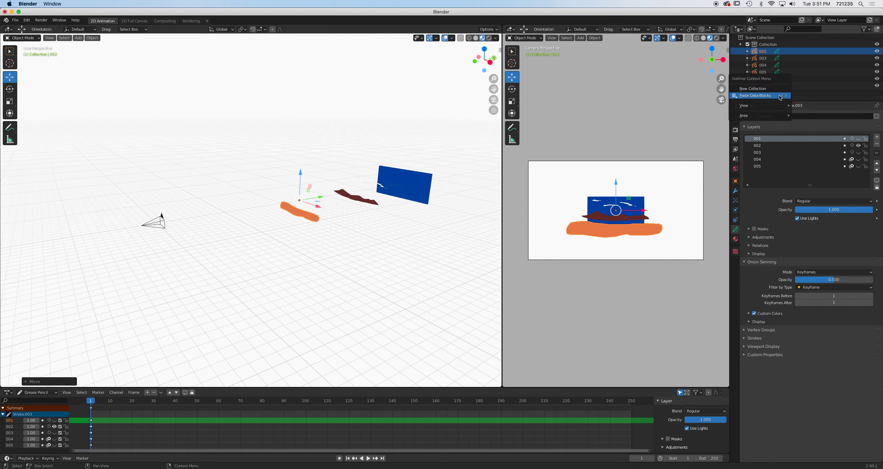
Paste one more copy, rename it 001, and hide all its layers except layer 001.
key("ctrl+v")
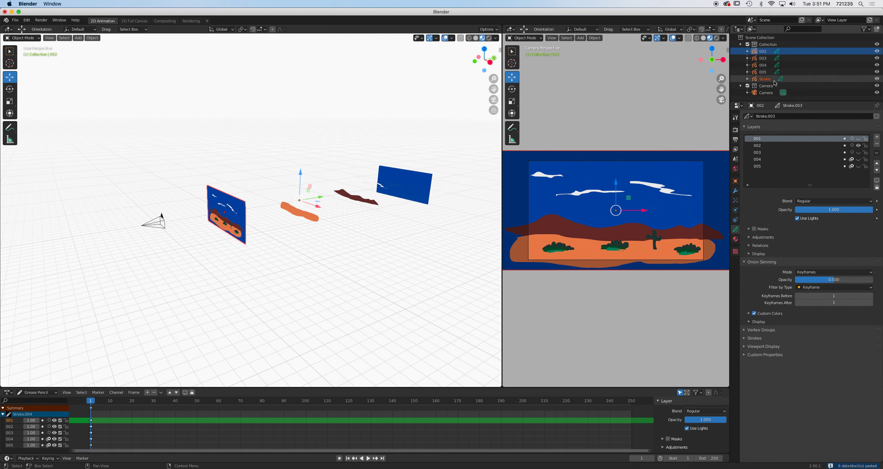
double_click(773, 80)
type("001")
key("Return")
left_click_drag(858, 146, 858, 169)
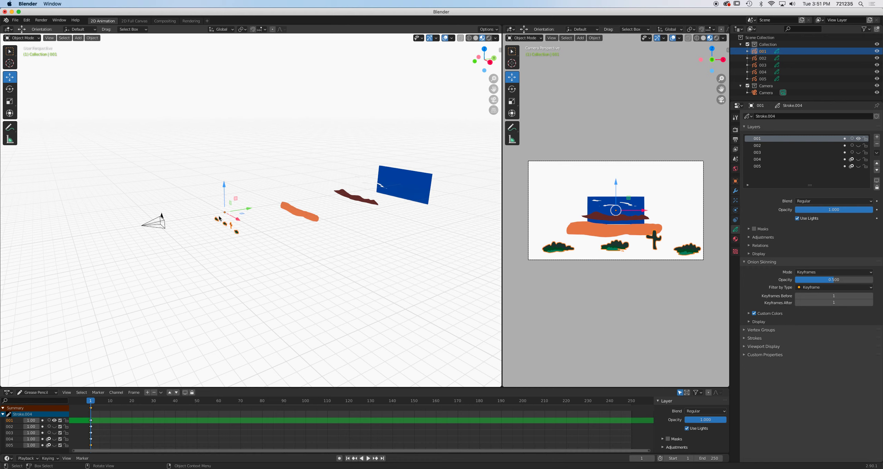
left_click(161, 226)
key("g")
key("x")
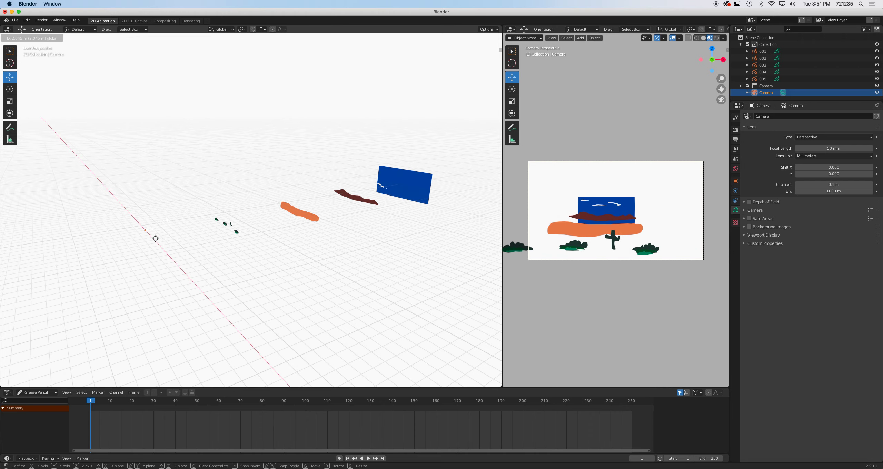
key("Escape")
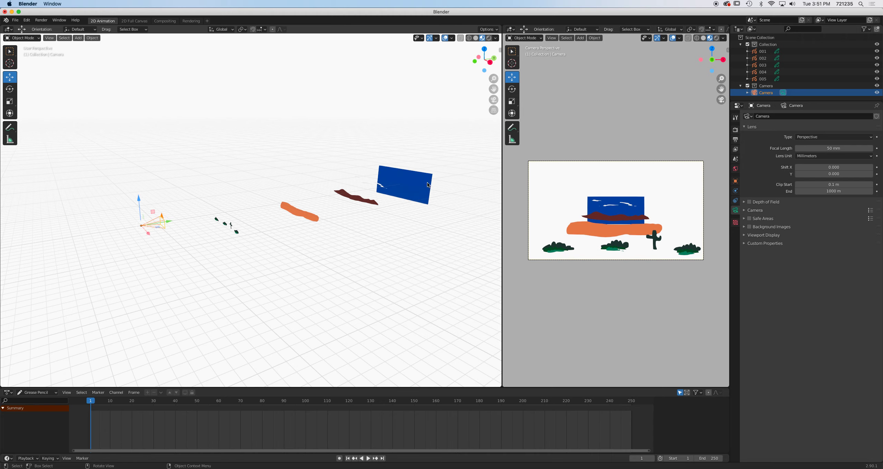
Scale up the blue background plane object 005.
left_click(417, 189)
key("s")
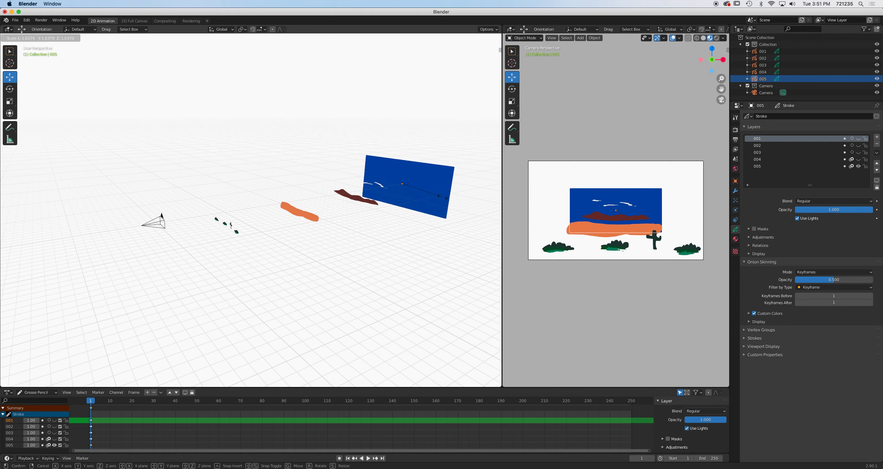
left_click(489, 206)
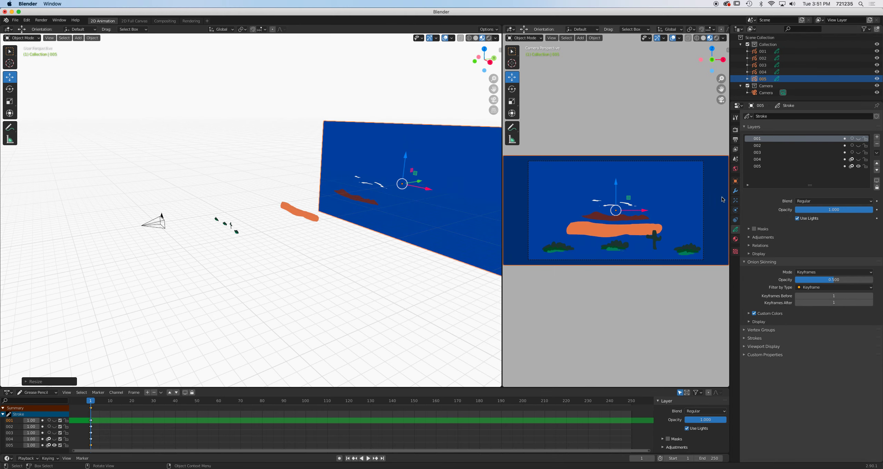
Scale up the clouds object 004.
left_click(378, 187)
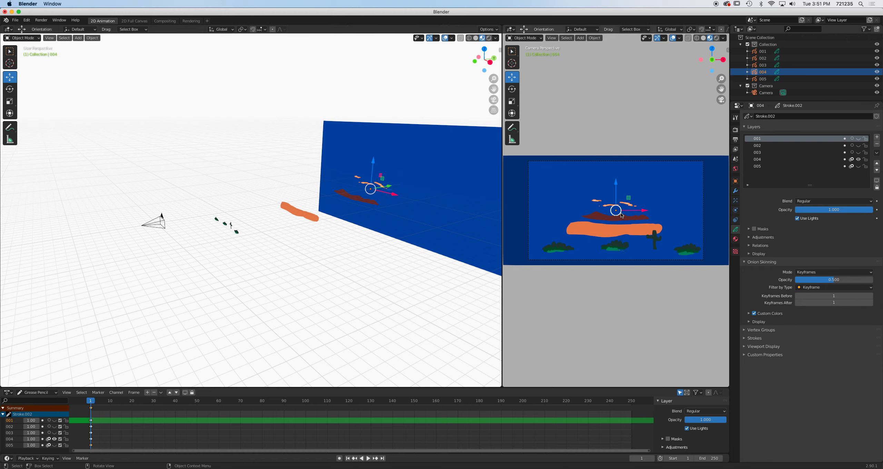
key("s")
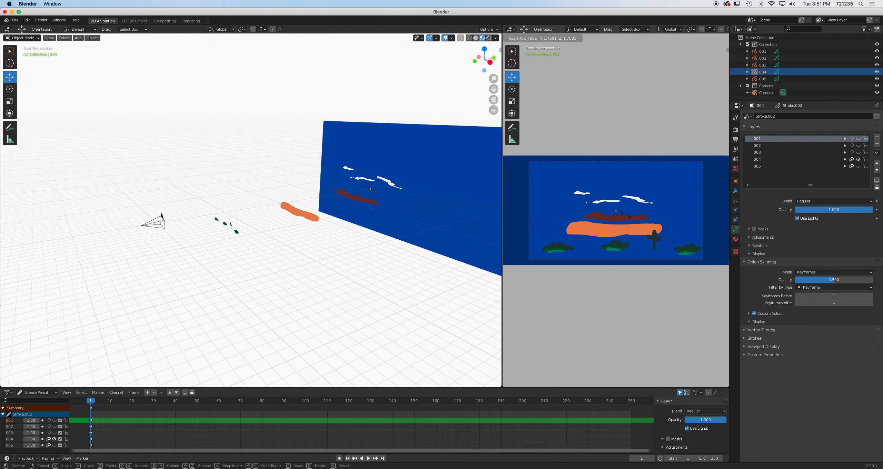
left_click(627, 216)
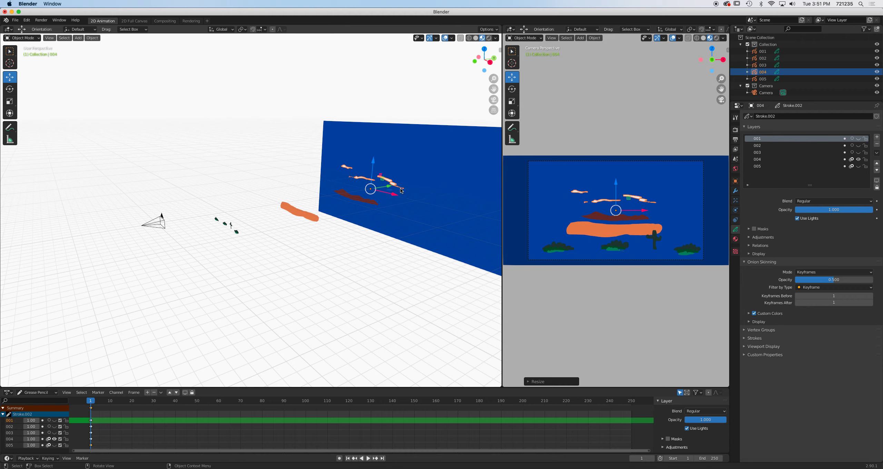
Duplicate the clouds object and move the copy further right along the background plane.
key("shift+d")
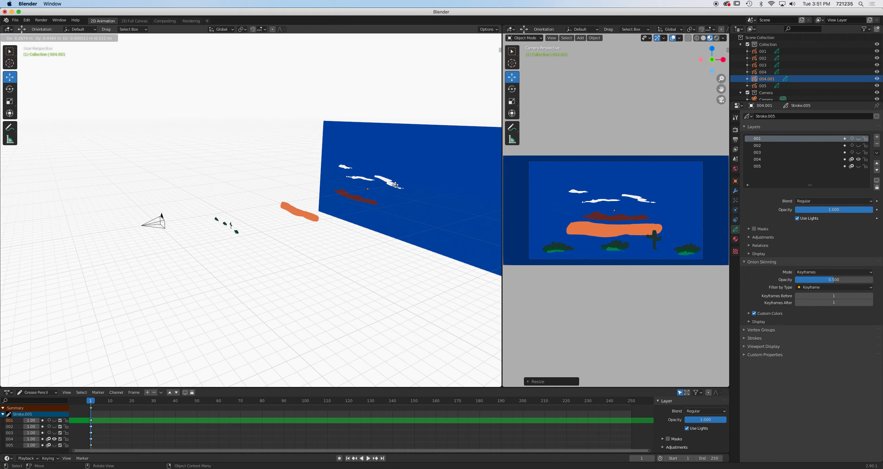
right_click(398, 185)
left_click_drag(394, 196, 472, 216)
left_click(164, 218)
mouse_move(150, 235)
left_mouse_down()
mouse_move(196, 262)
mouse_move(107, 193)
mouse_move(182, 246)
mouse_move(112, 203)
mouse_move(155, 235)
left_mouse_up()
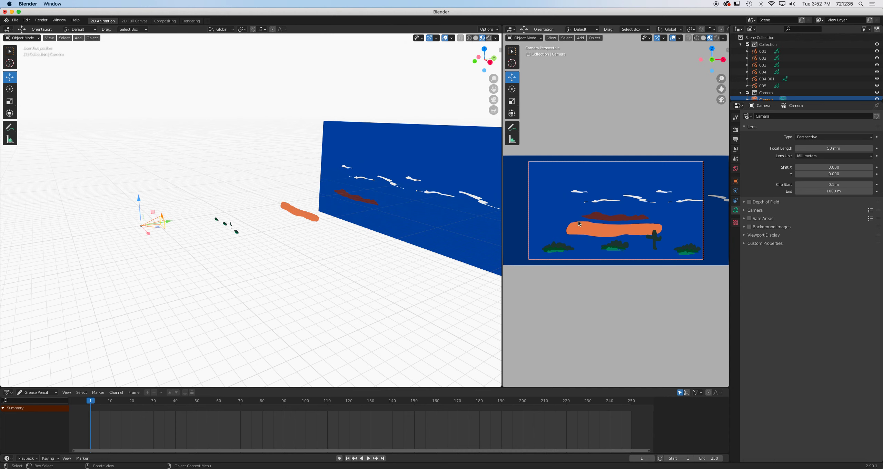
mouse_move(444, 211)
middle_mouse_down()
mouse_move(420, 203)
mouse_move(433, 223)
mouse_move(434, 213)
middle_mouse_up()
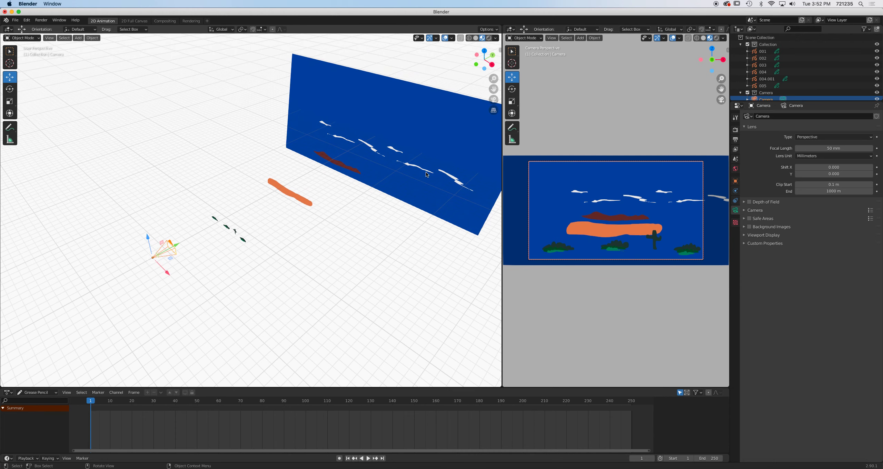
Duplicate clouds object 004 again and move the copy toward the left end of the background plane.
left_click(457, 182)
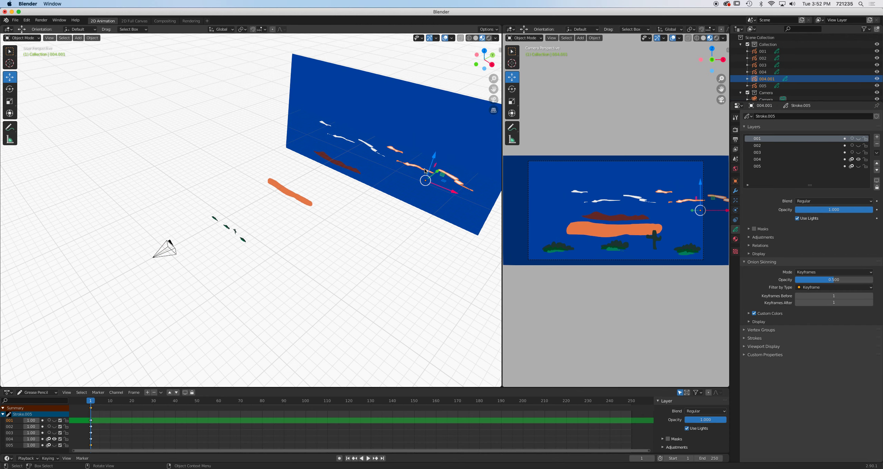
left_click(375, 151, "shift")
scroll(374, 158, "down", 1)
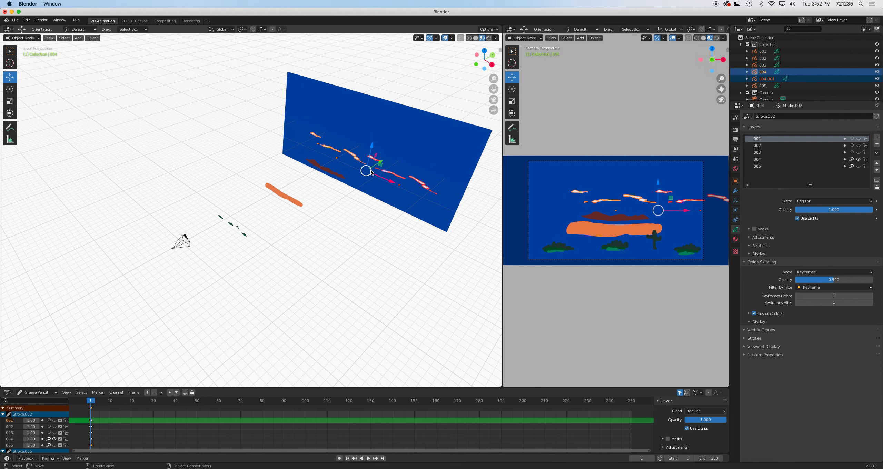
key("shift+d")
right_click(381, 178)
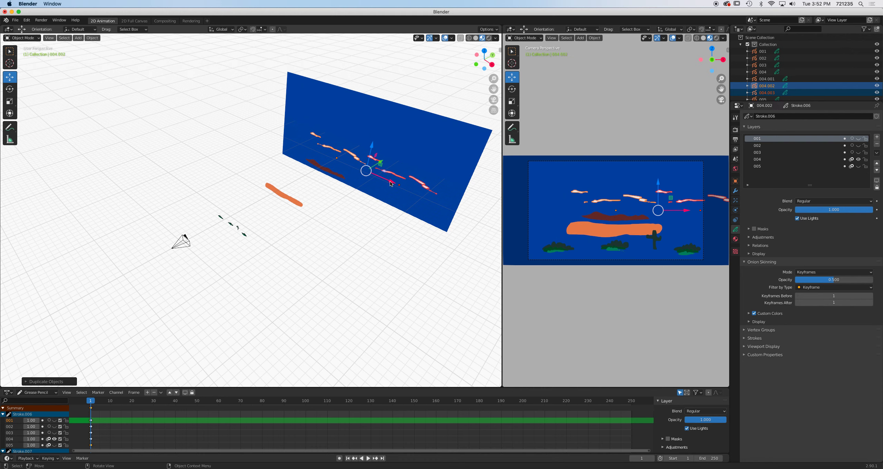
left_click_drag(391, 183, 275, 141)
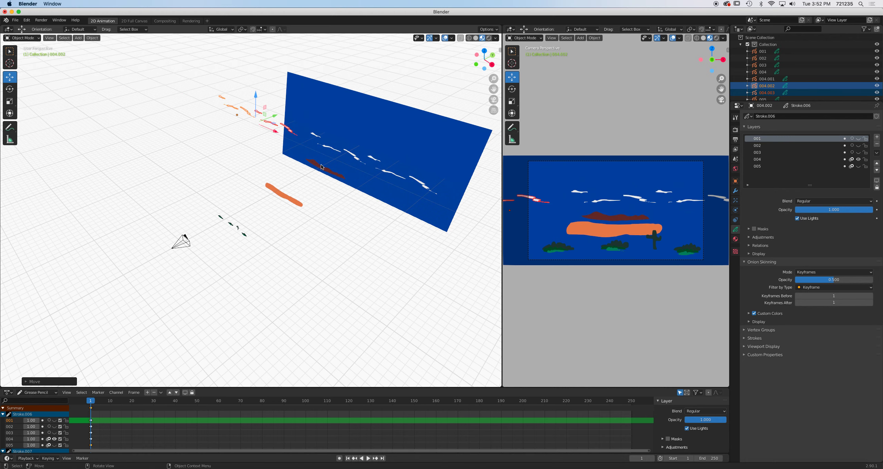
Duplicate the clouds once more and move the copy along the X axis toward the plane's right end.
scroll(363, 189, "down", 2)
key("shift+d")
right_click(363, 200)
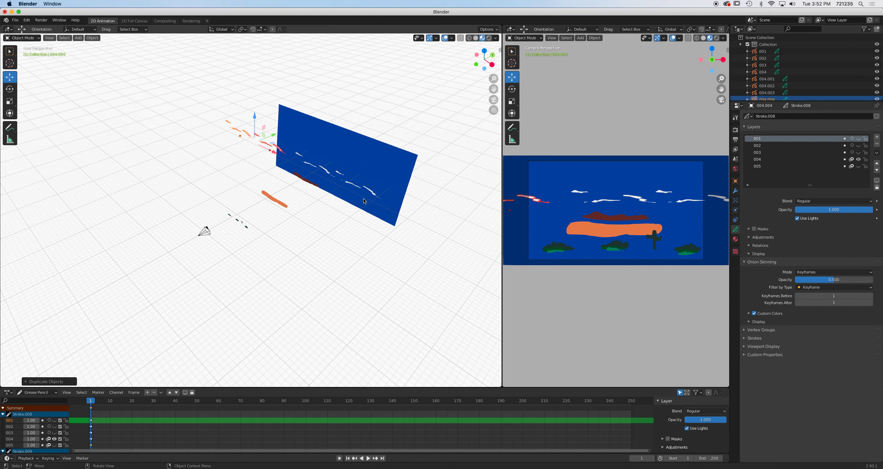
key("g")
key("x")
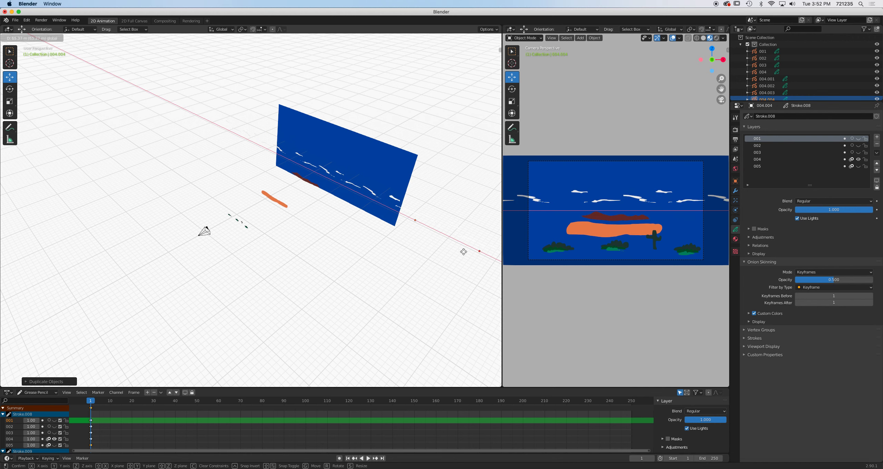
left_click(471, 257)
left_click(374, 195)
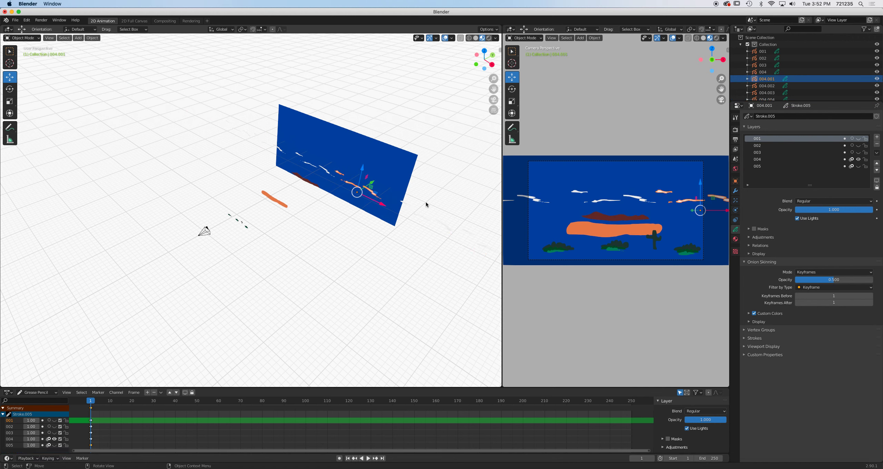
Scale down the selected clouds copy and nudge it into place in the camera view.
key("s")
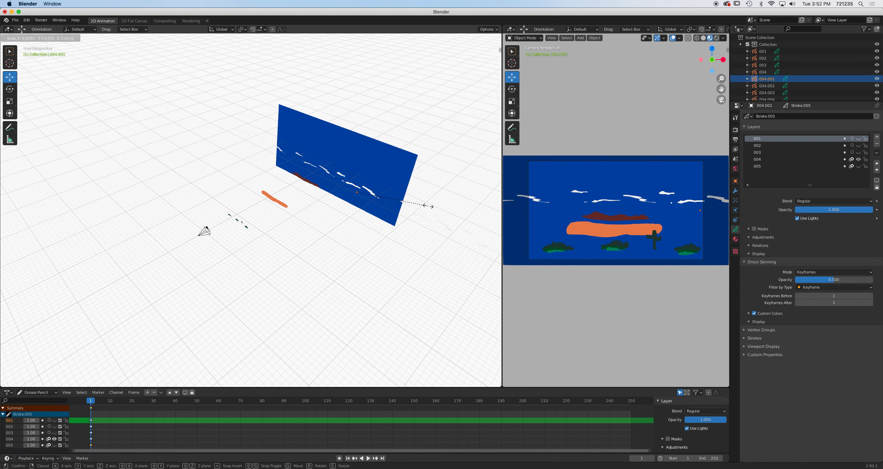
left_click(433, 207)
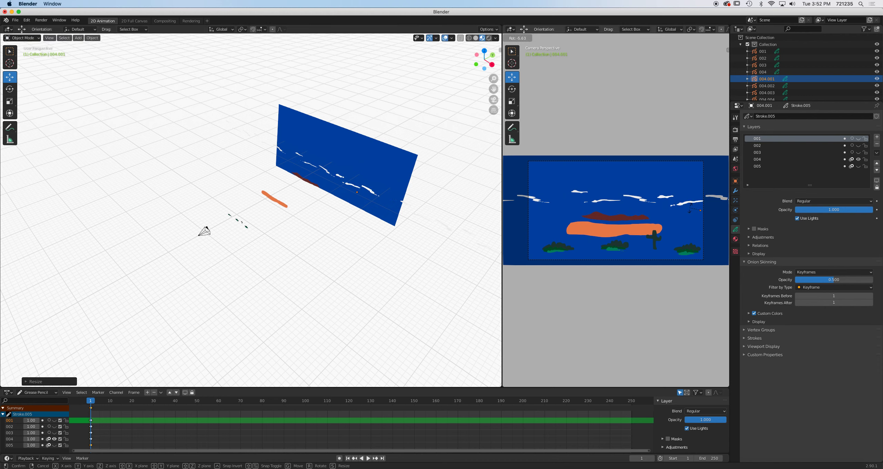
left_click_drag(700, 183, 658, 193)
Select the brown mountains object 003 and scale it up about 2.09 times.
left_click(540, 200)
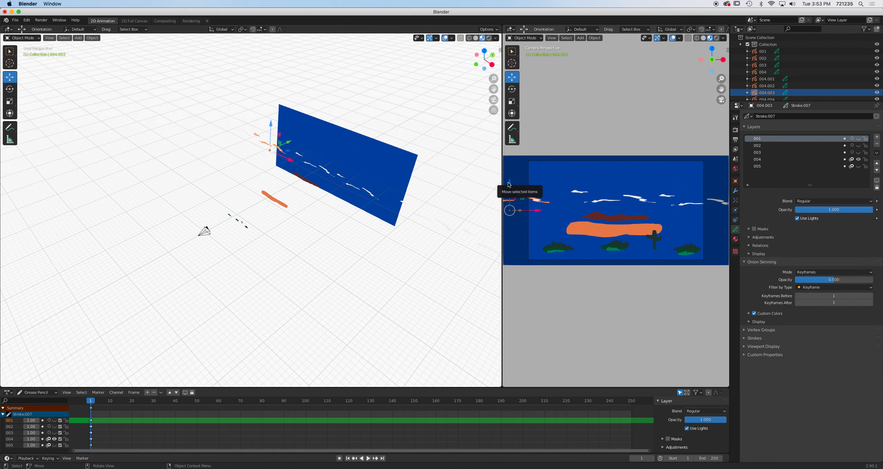
left_click(614, 220)
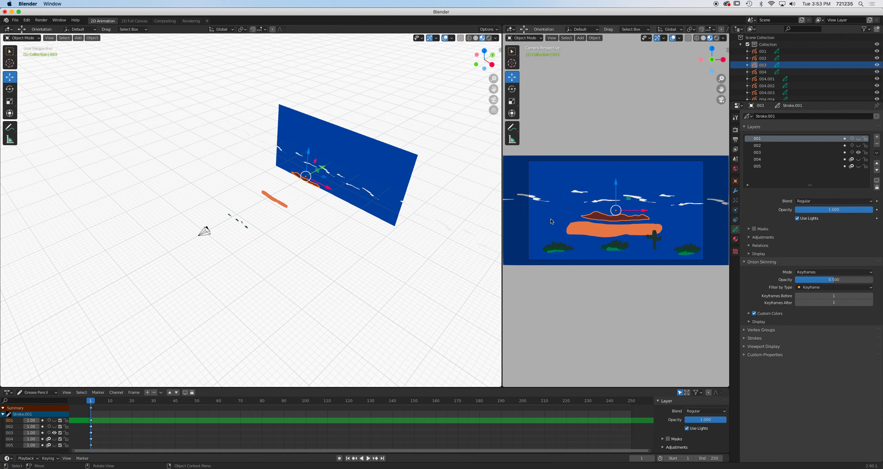
key("s")
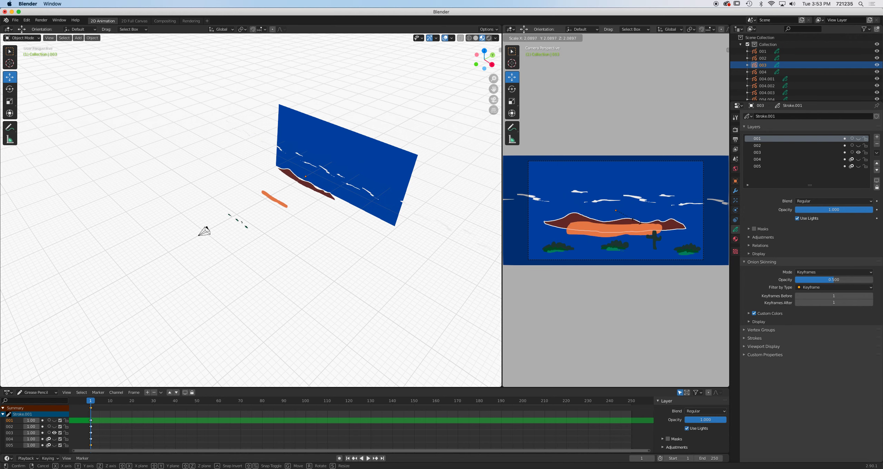
left_click(637, 224)
Move the mountains object along the X axis toward the left.
key("g")
key("x")
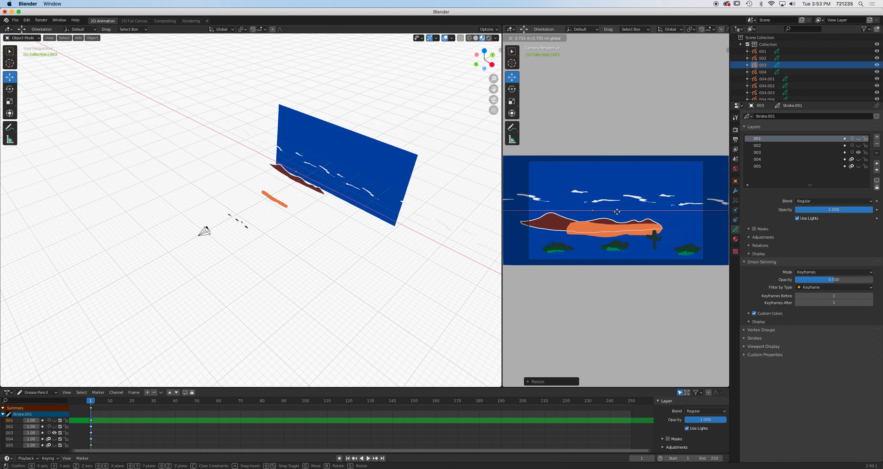
left_click(598, 212)
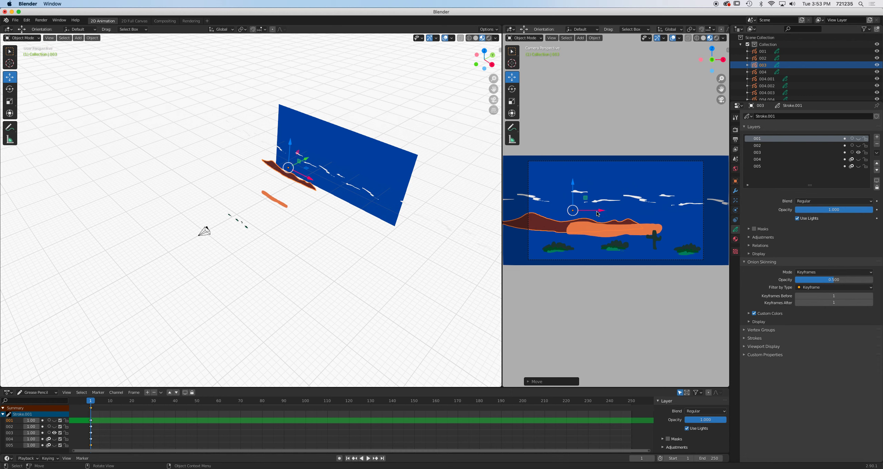
Duplicate the mountains and move the copy along the X axis to the right.
key("shift+d")
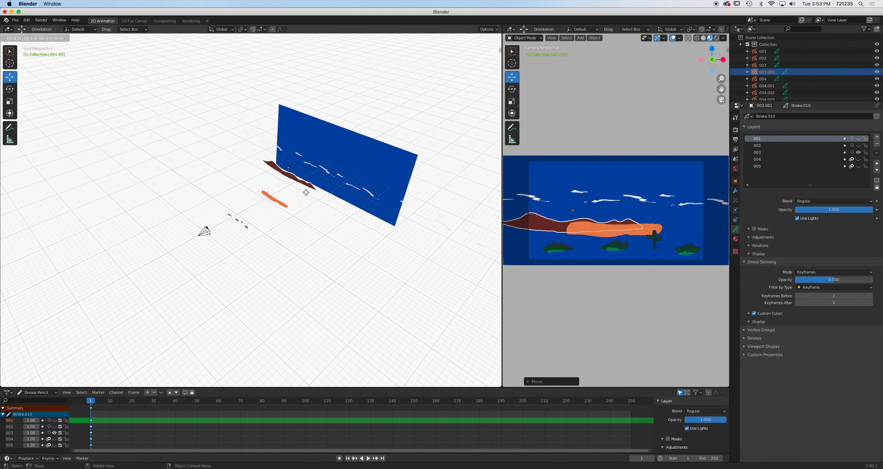
right_click(306, 192)
key("g")
key("x")
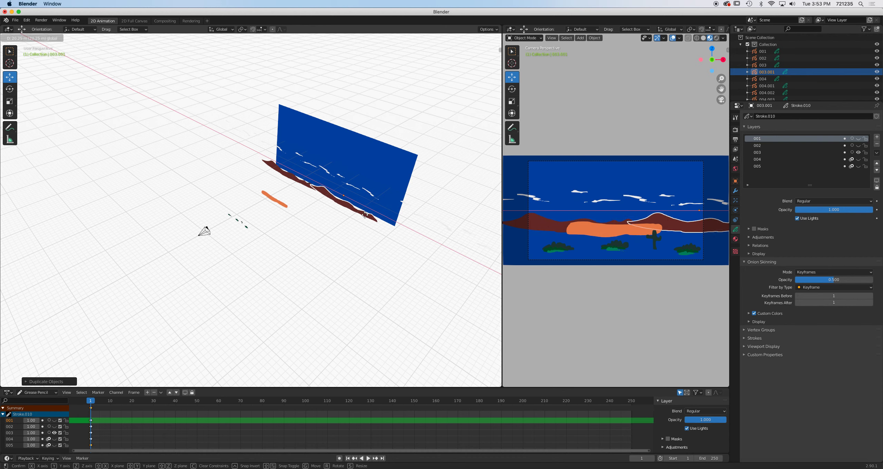
left_click(367, 211)
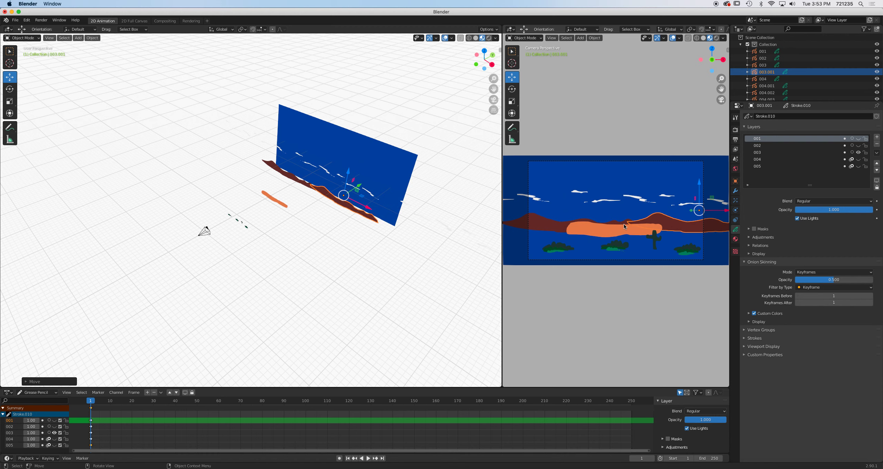
Duplicate mountains object 003 again and move the copy far to the left along X.
left_click(293, 178, "shift")
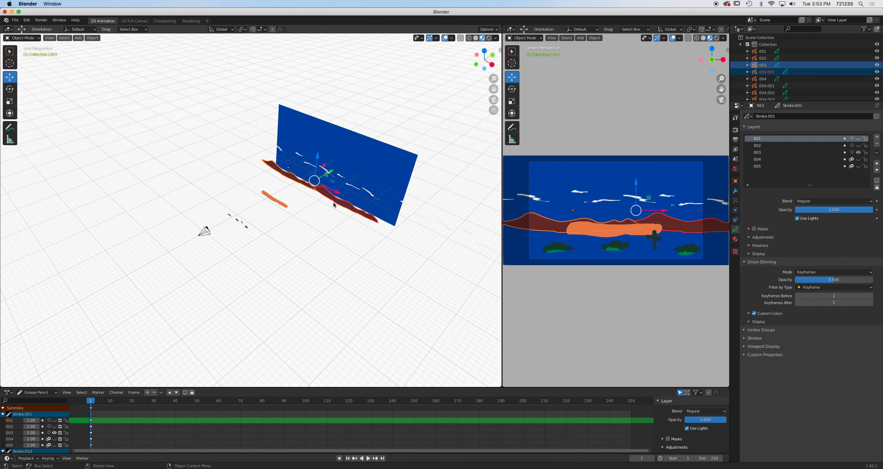
key("shift+d")
left_click(333, 205)
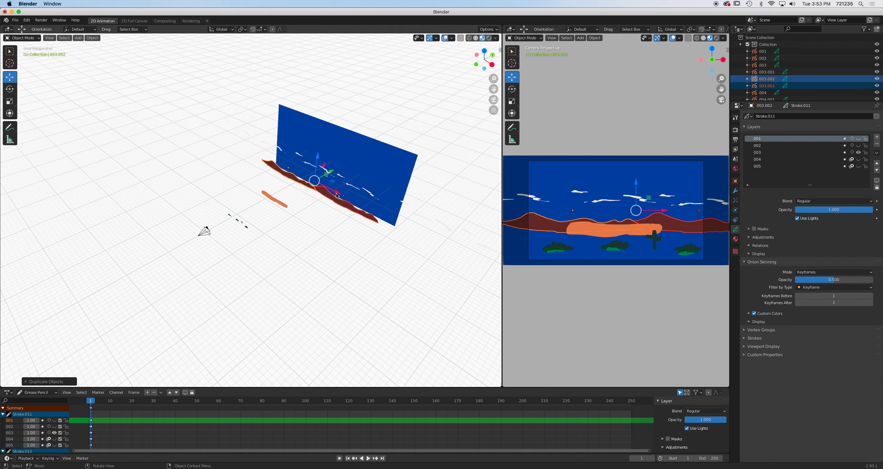
key("g")
key("x")
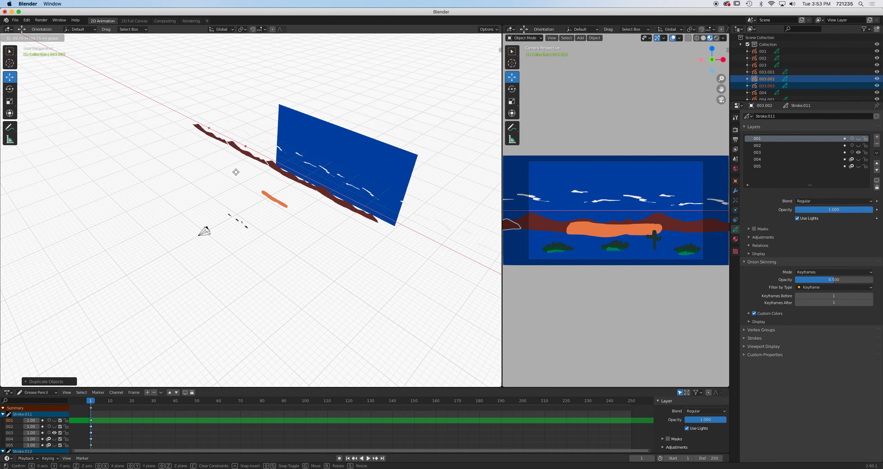
left_click(236, 172)
Duplicate the mountains once more and move the copy far to the right along X.
key("shift+d")
left_click(264, 186)
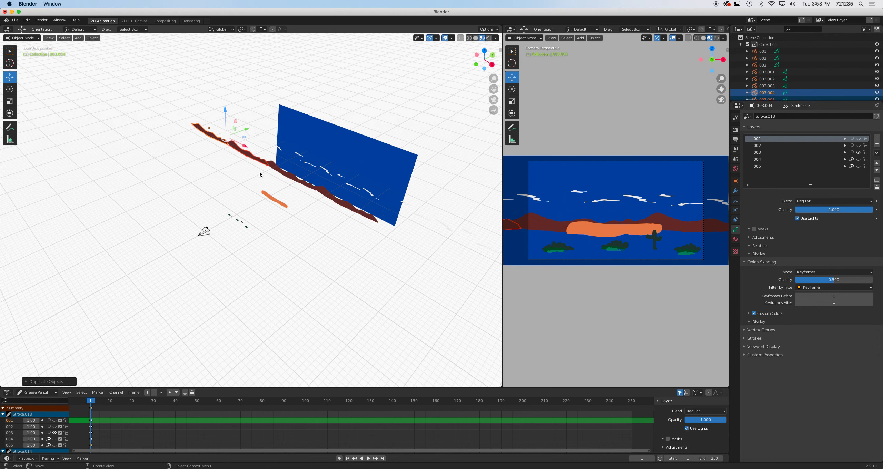
key("g")
key("x")
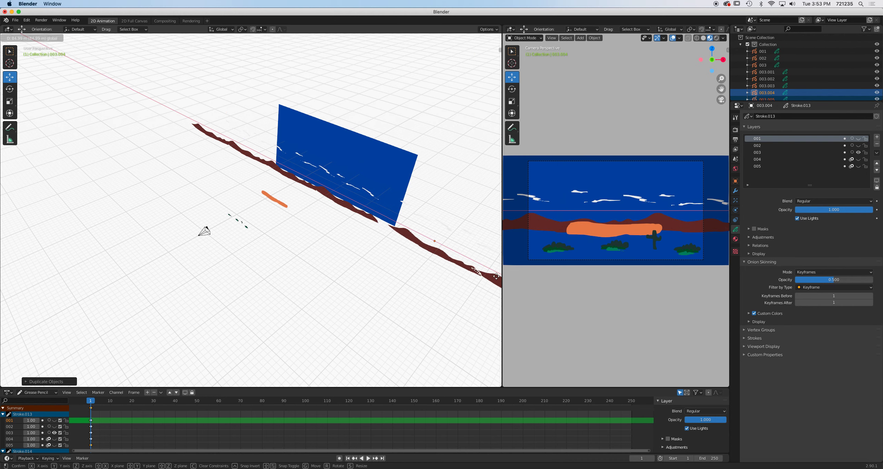
left_click(470, 268)
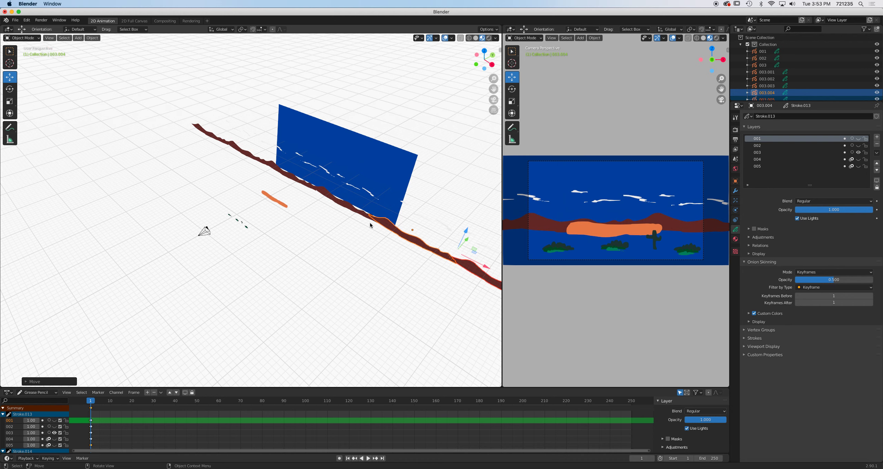
Select the blue background plane 005 and scale it up about 1.17 times.
left_click(391, 182)
key("s")
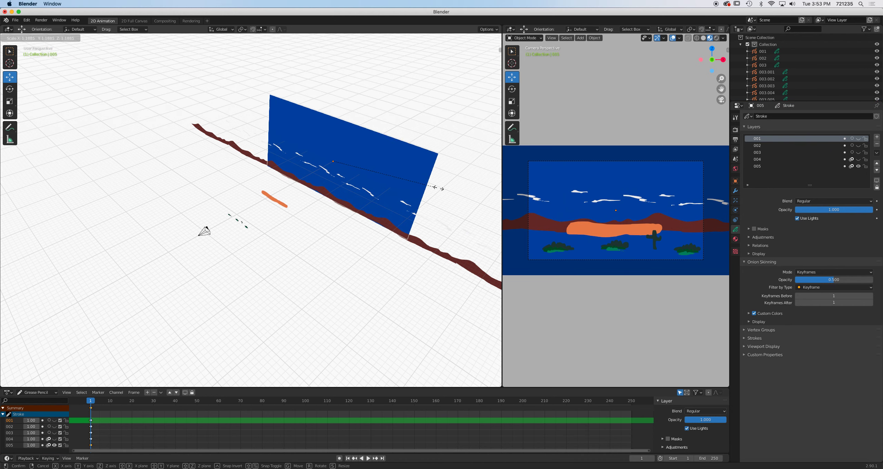
left_click(48, 234)
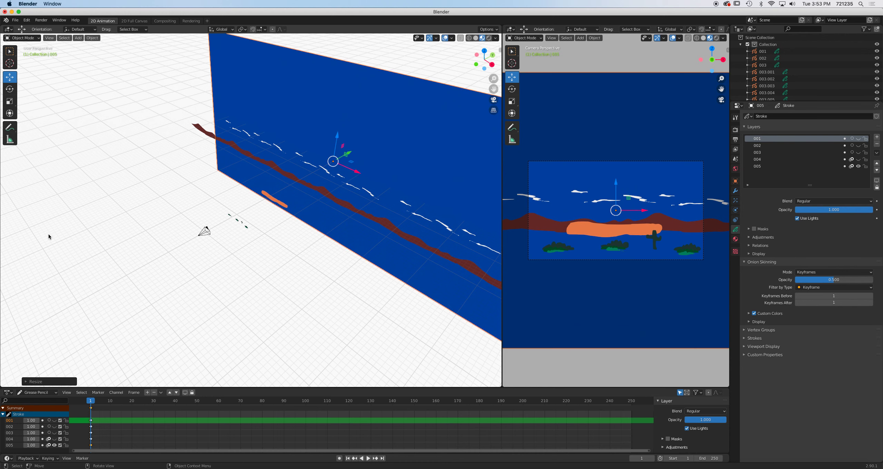
Select the orange sand object 002 and scale it up about 1.05 times.
left_click(576, 232)
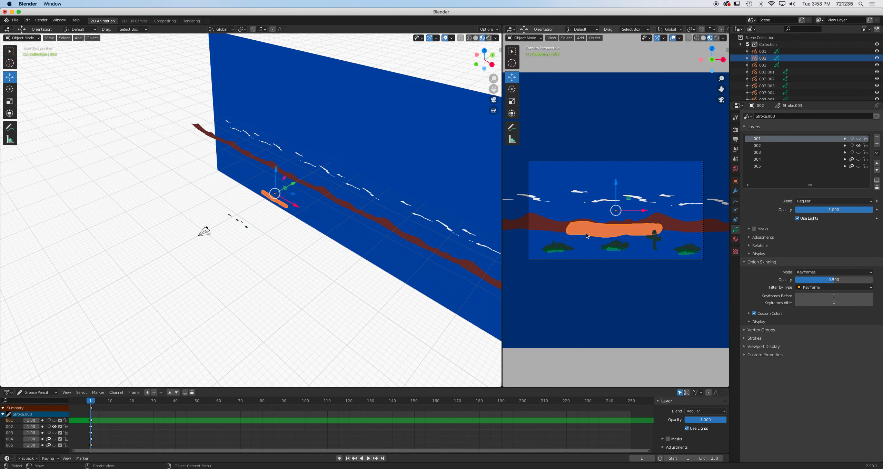
key("g")
key("z")
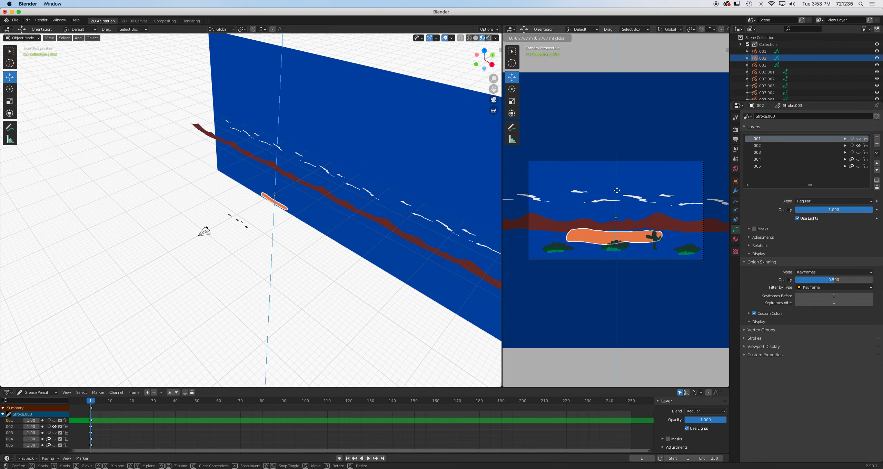
key("s")
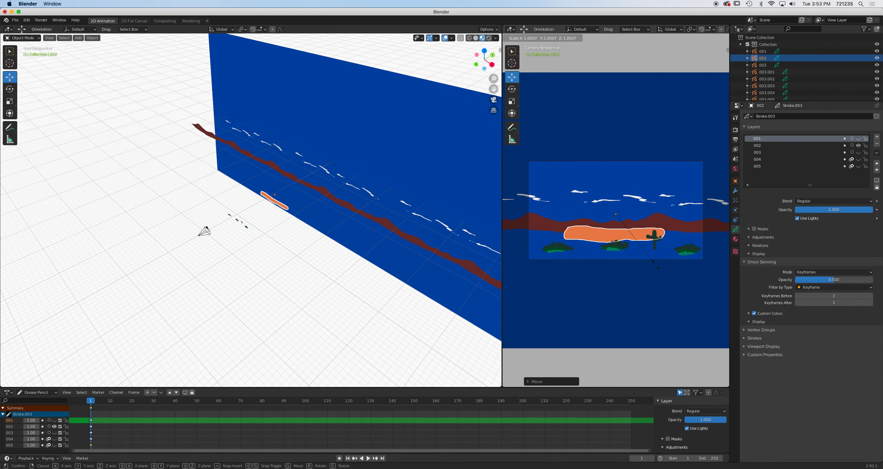
left_click(656, 256)
Move the sand object along Z and reposition it closer to the camera.
key("g")
key("z")
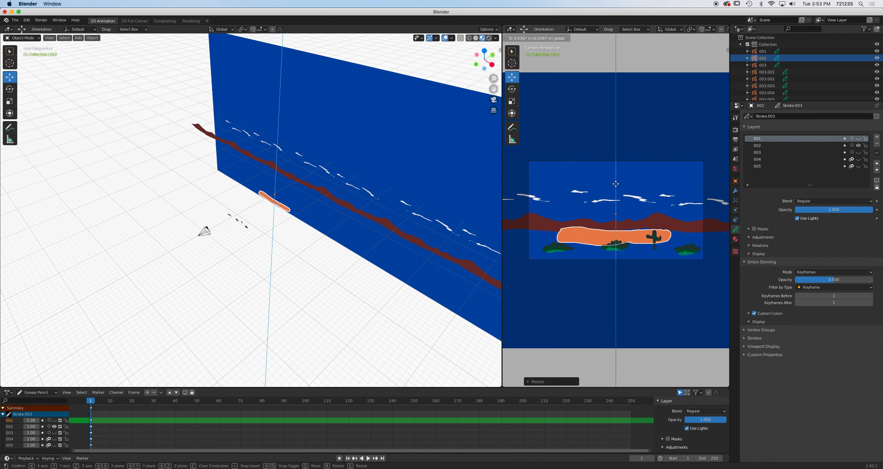
left_click(616, 181)
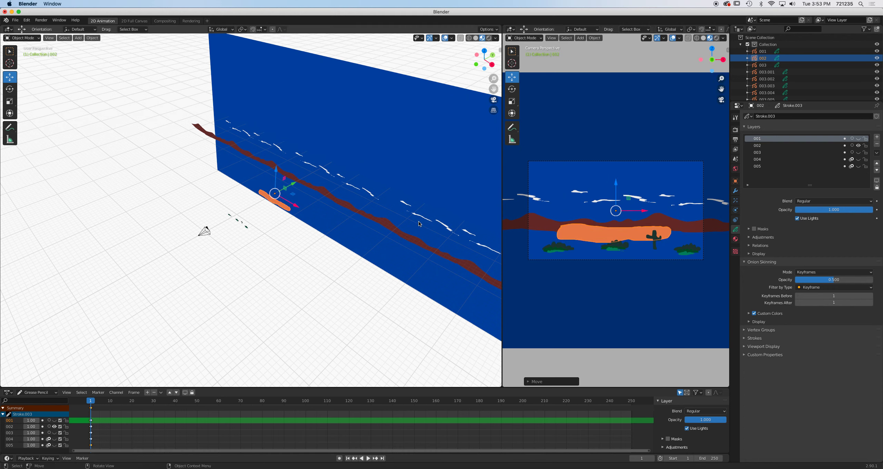
left_click_drag(293, 186, 275, 195)
left_click_drag(616, 192, 617, 181)
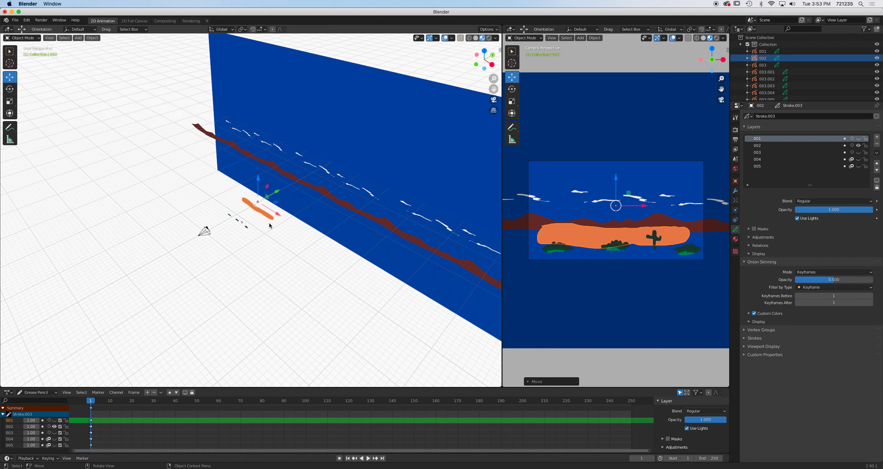
Duplicate the sand object and move the copy to the right along the X axis.
key("shift+d")
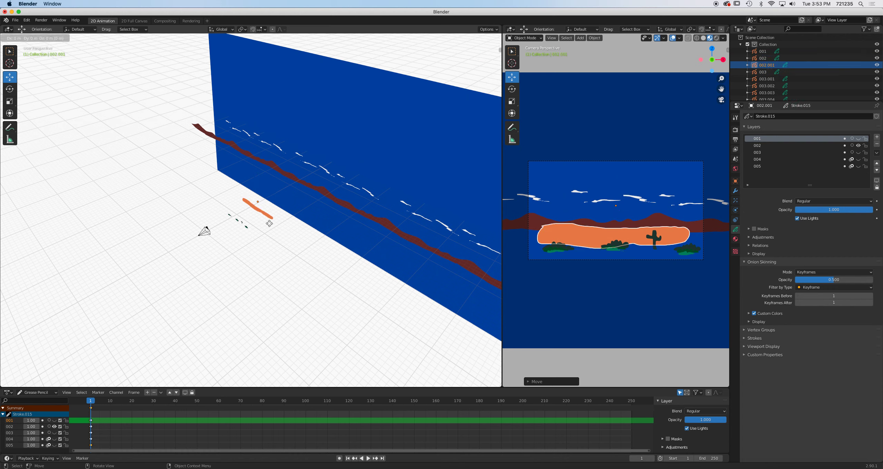
key("x")
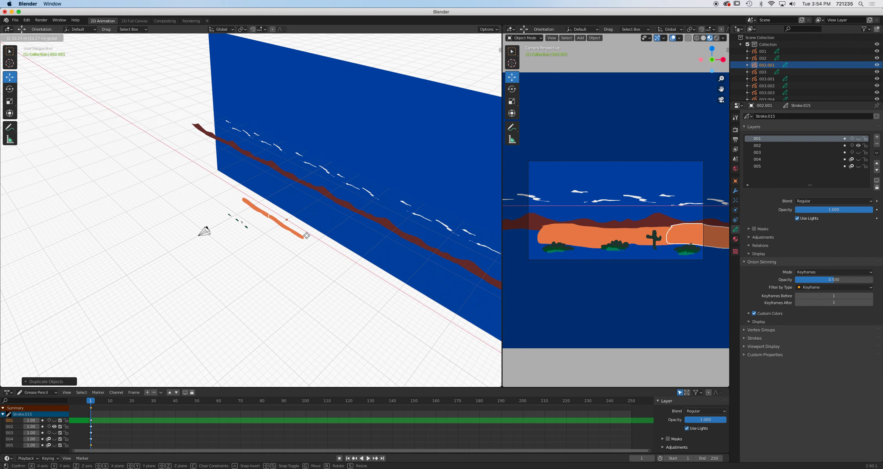
left_click(312, 238)
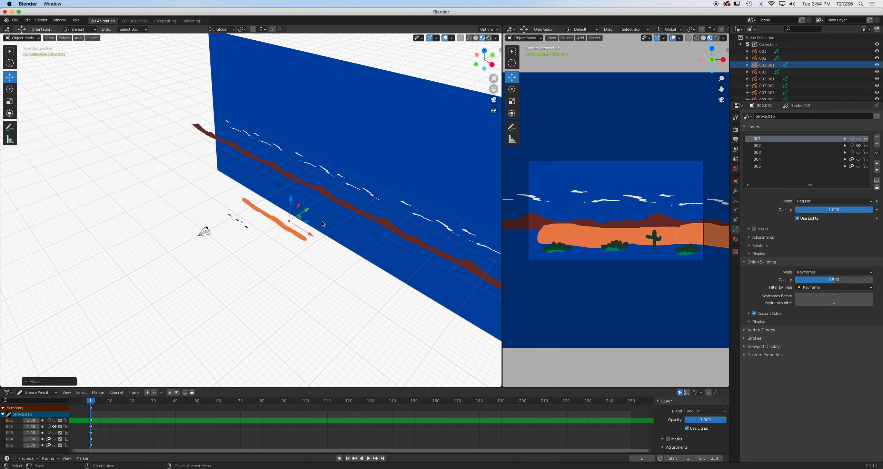
left_click_drag(290, 201, 290, 202)
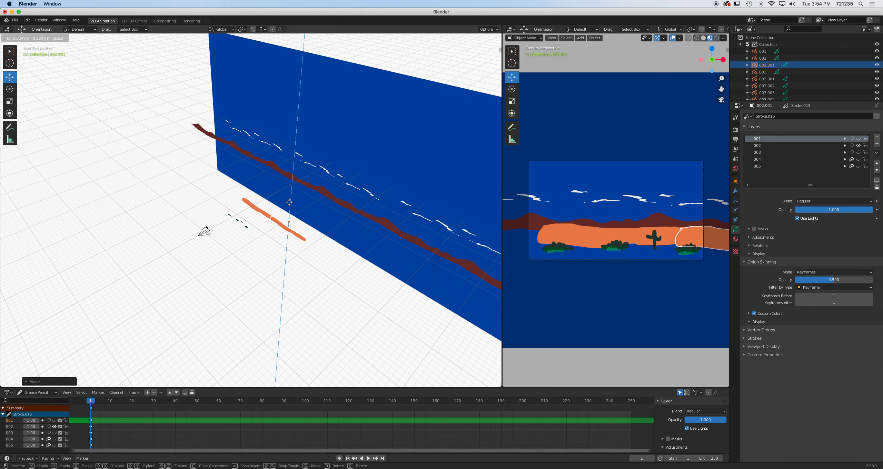
left_click_drag(289, 202, 290, 203)
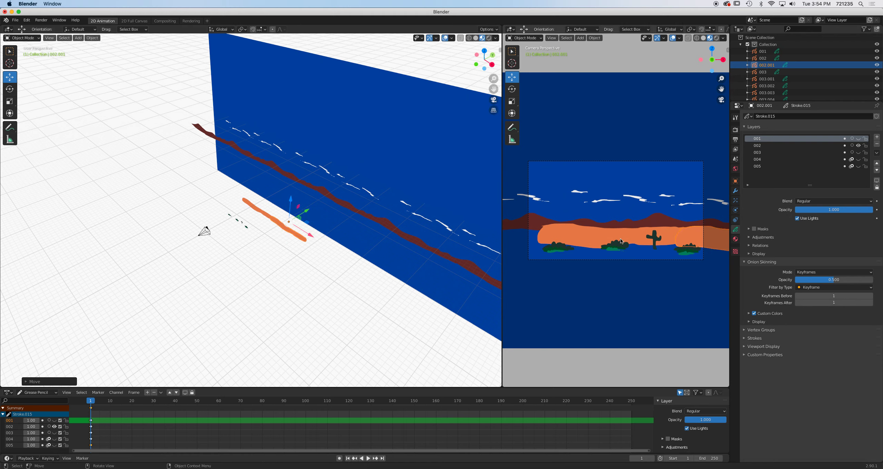
Scale sand object 002 up about 1.58 times and move it along the Z axis.
left_click(671, 239)
key("s")
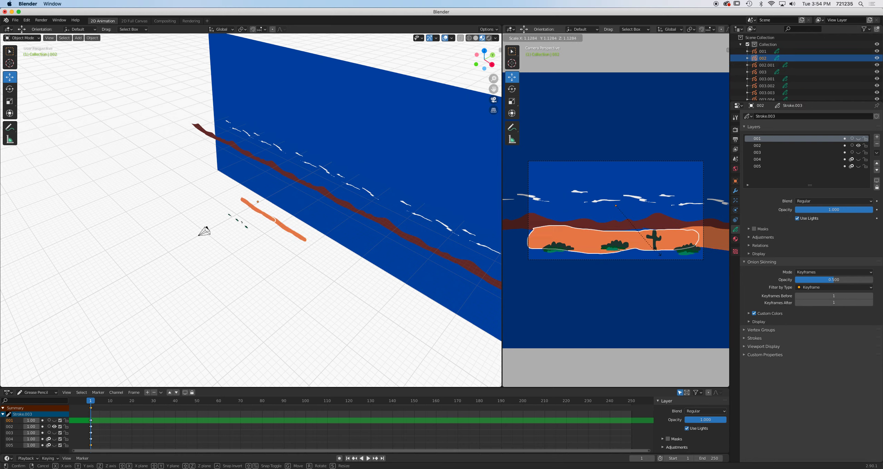
left_click(686, 257)
key("g")
key("z")
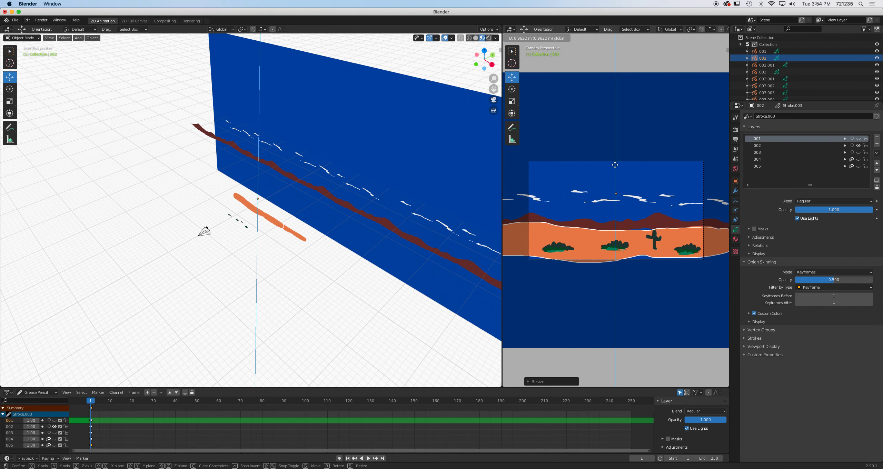
left_click(615, 176)
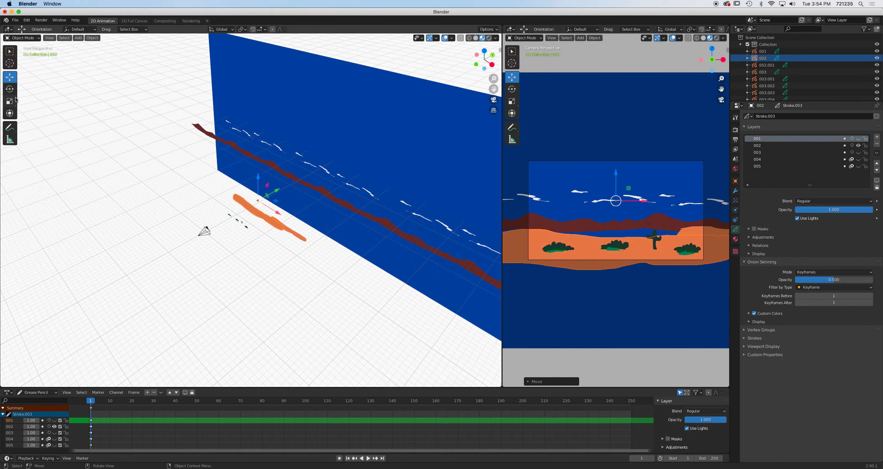
Enlarge the sand object further with the Scale tool.
key("shift+space")
key("s")
left_click_drag(615, 175, 610, 158)
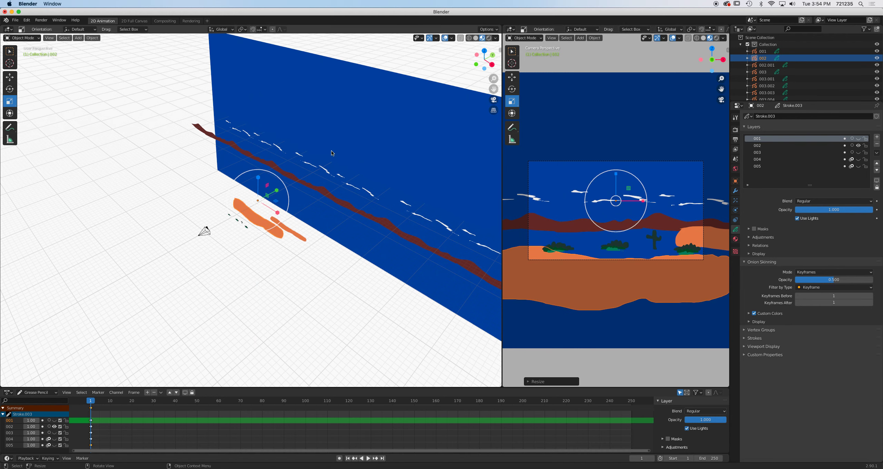
Nudge the sand object upward with the Move tool and rotate it.
left_click(9, 77)
left_click_drag(618, 172, 611, 147)
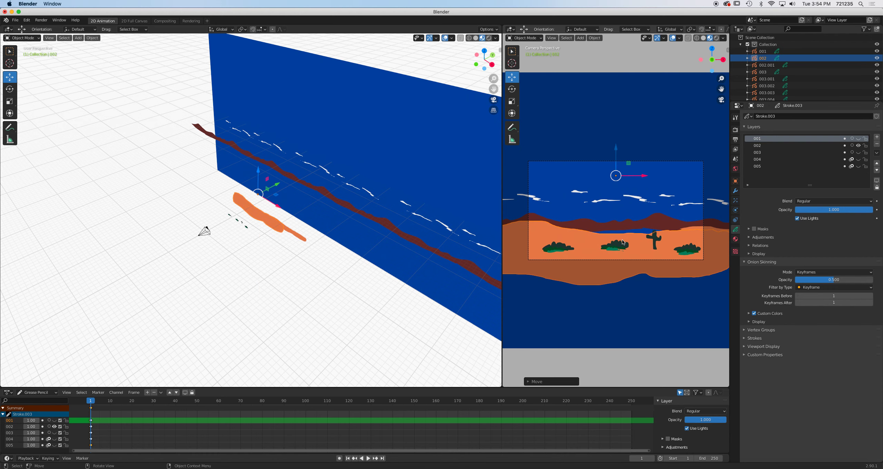
key("r")
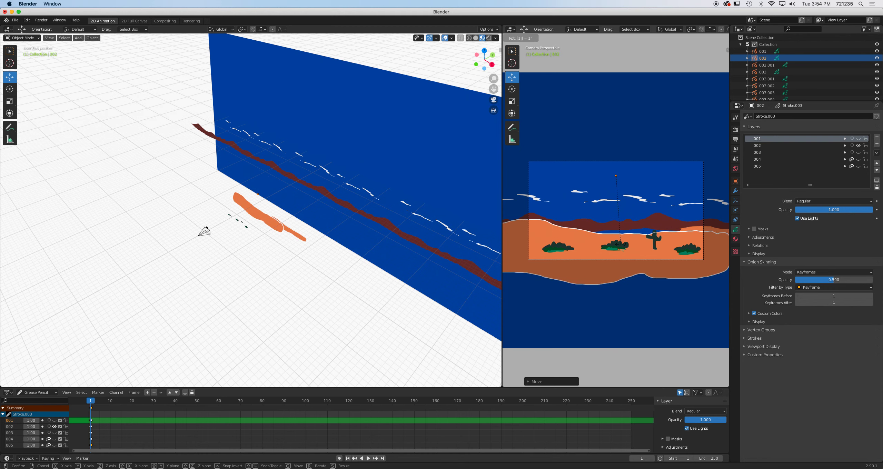
left_click(621, 246)
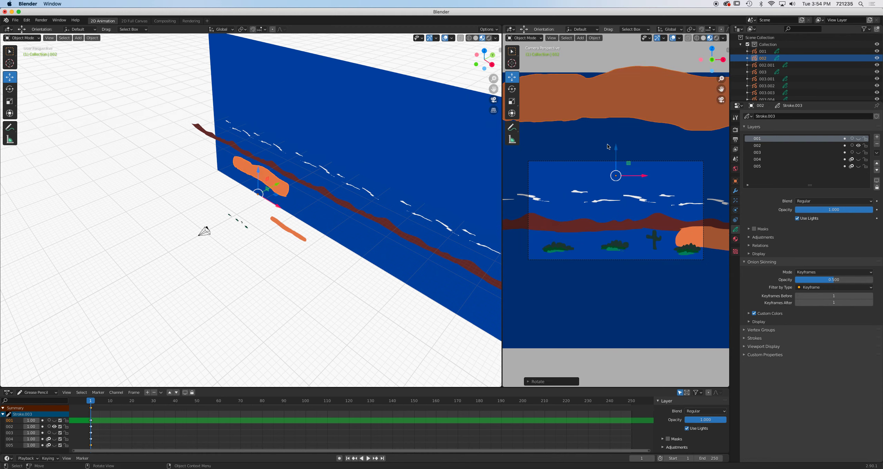
Reposition the sand object, scale it, and move it up beneath the cacti inside the camera frame.
left_click_drag(616, 149, 611, 309)
key("shift+space")
key("s")
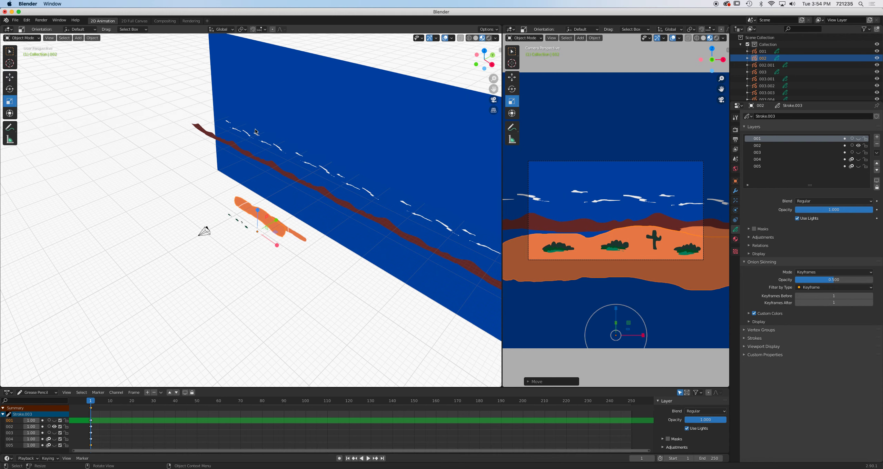
left_click_drag(617, 309, 617, 324)
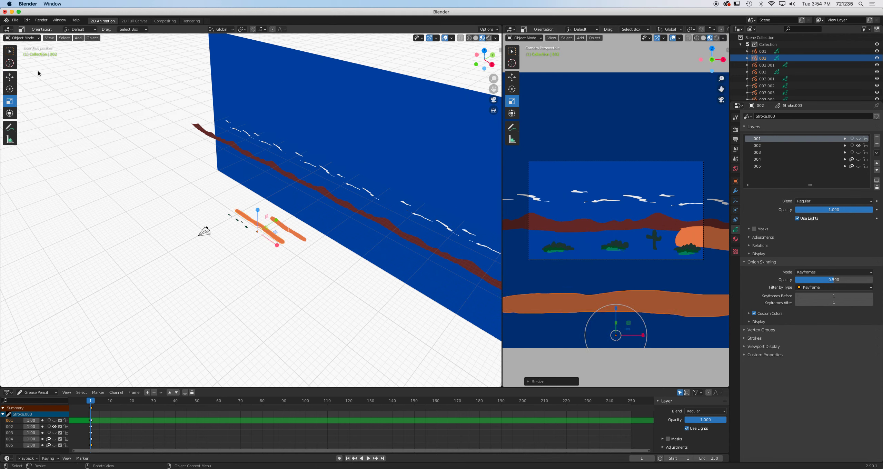
left_click(7, 78)
left_click_drag(617, 309, 636, 239)
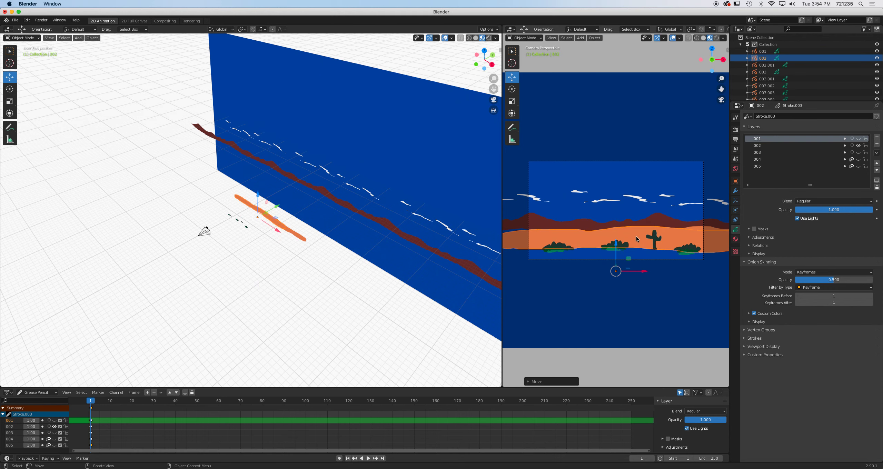
Replace the earlier sand duplicate with a fresh copy shifted slightly sideways.
key("shift+d")
key("Escape")
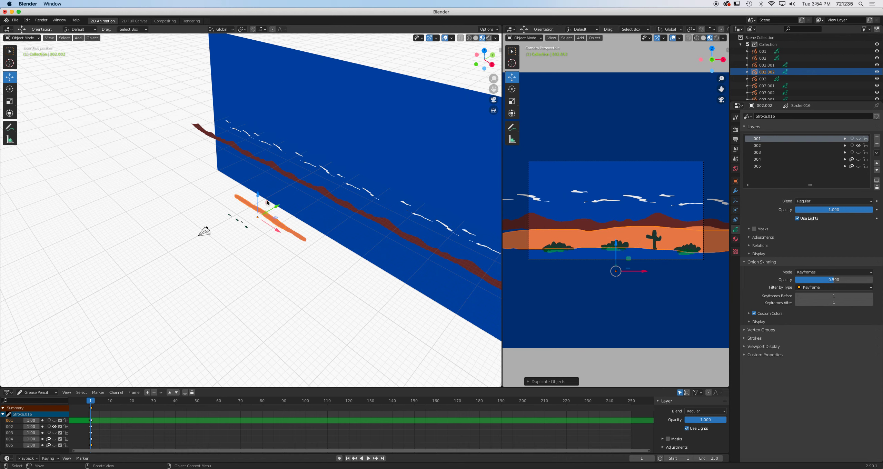
left_click_drag(257, 195, 275, 204)
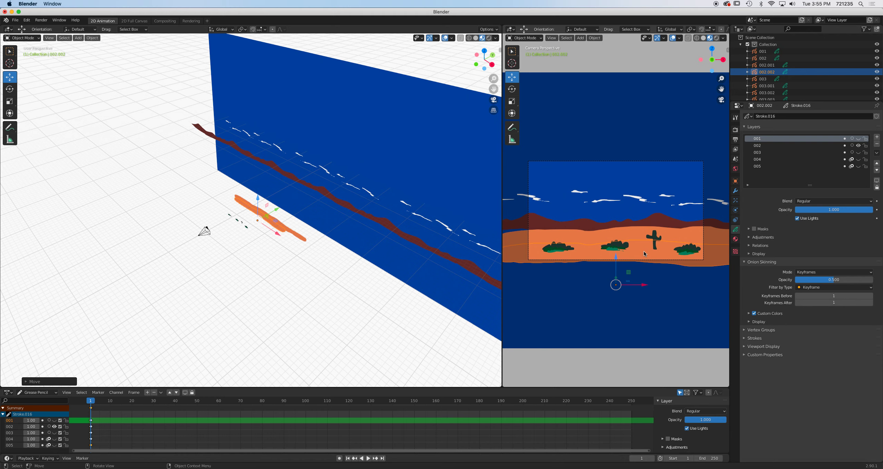
key("Delete")
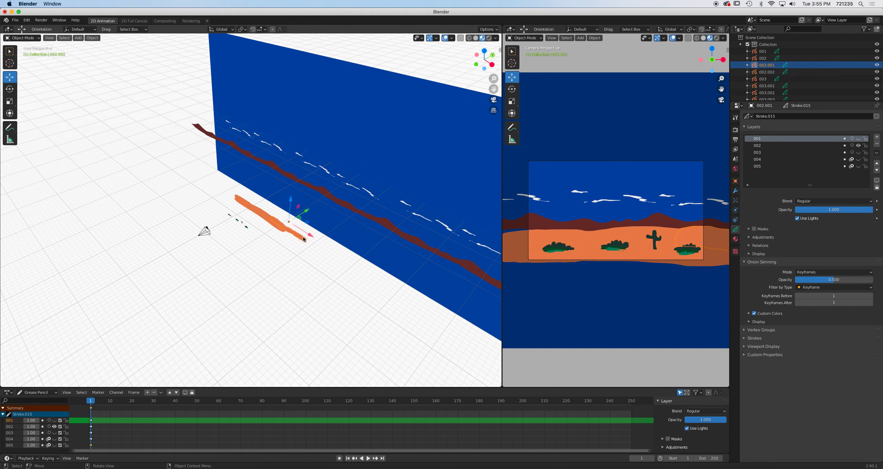
left_click(275, 226)
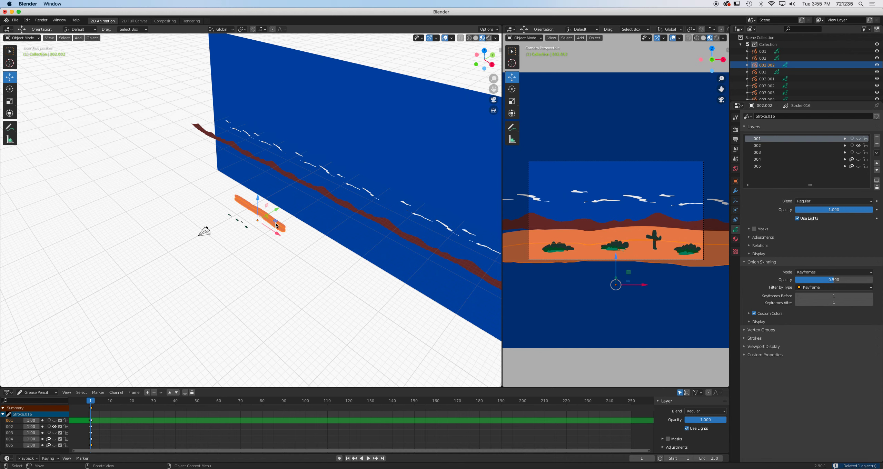
Duplicate the sand strips twice along the X axis to extend the ground.
left_click(282, 224, "shift")
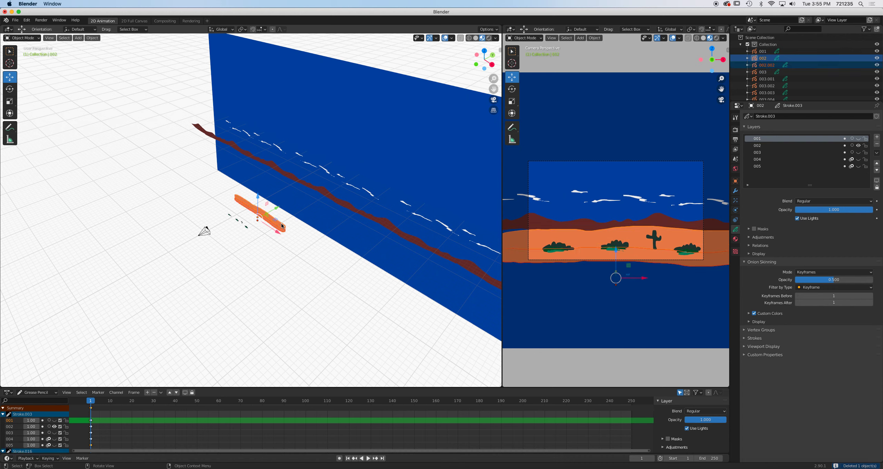
key("shift+d")
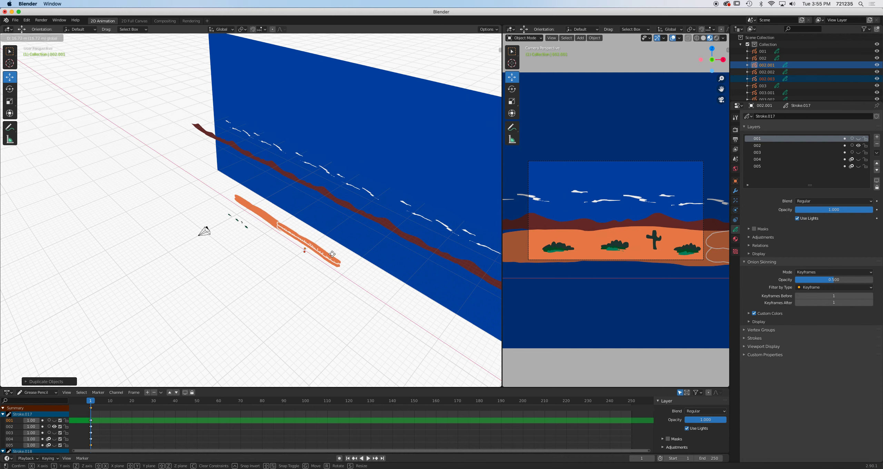
left_click(334, 257)
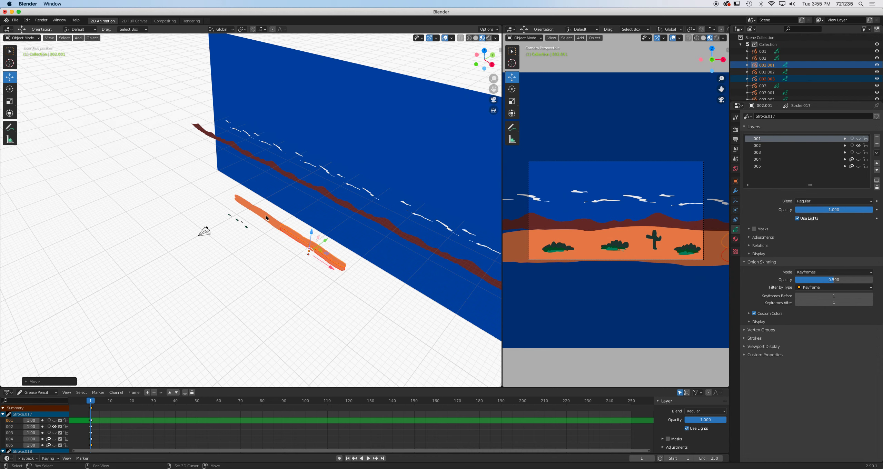
left_click(271, 223, "shift")
key("shift+d")
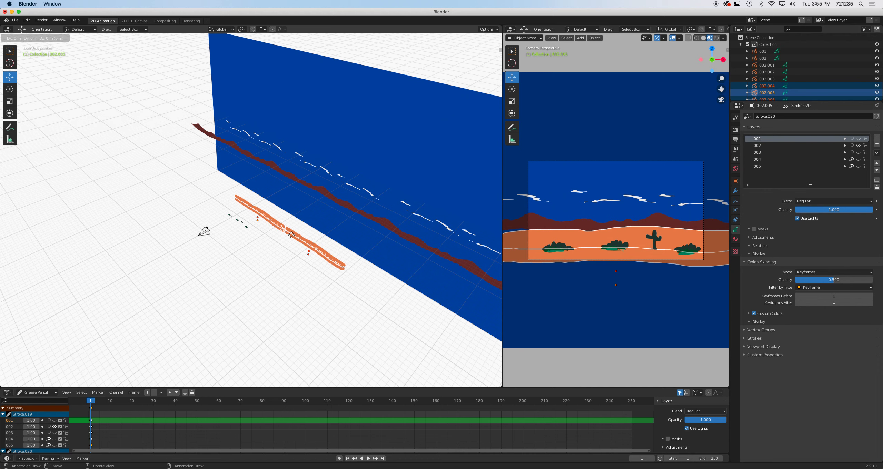
left_click(291, 235)
Duplicate a sand strip again and move the copies far along the X axis to both sides.
key("x")
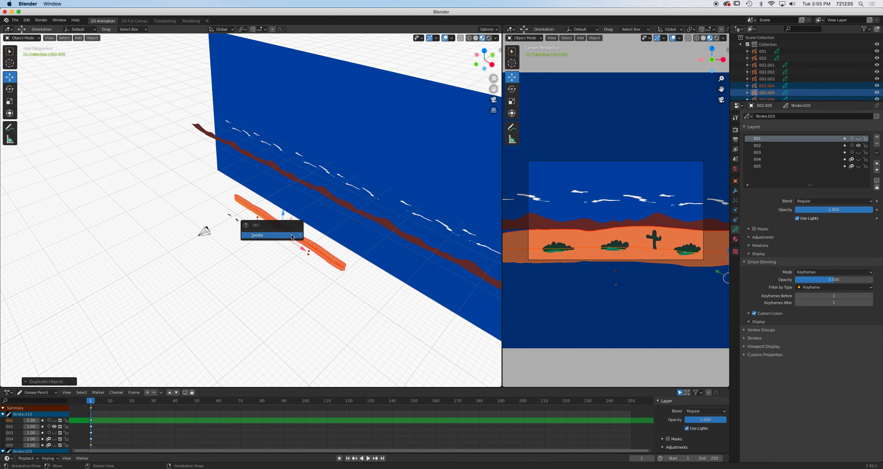
key("Escape")
mouse_move(303, 250)
left_mouse_down()
mouse_move(450, 358)
mouse_move(426, 346)
left_mouse_up()
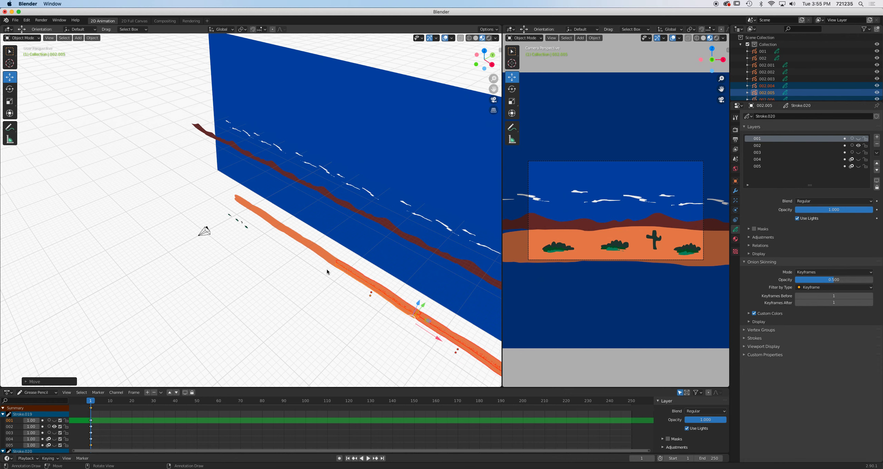
key("shift+d")
key("Escape")
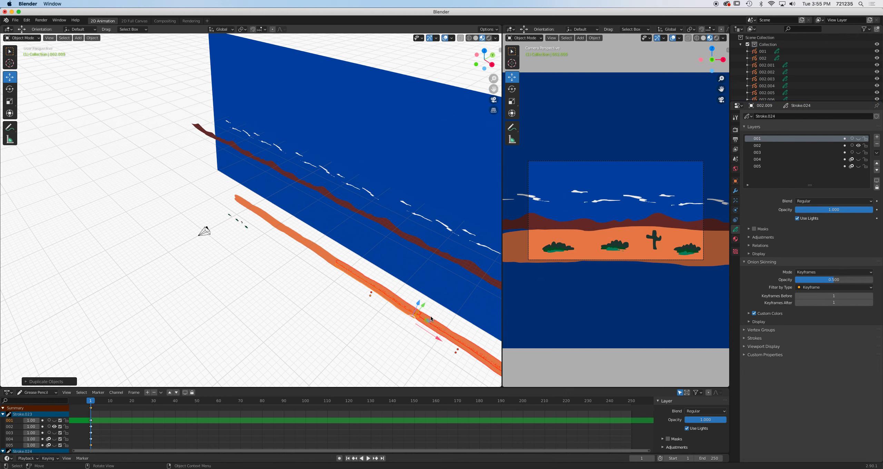
left_click_drag(436, 339, 197, 253)
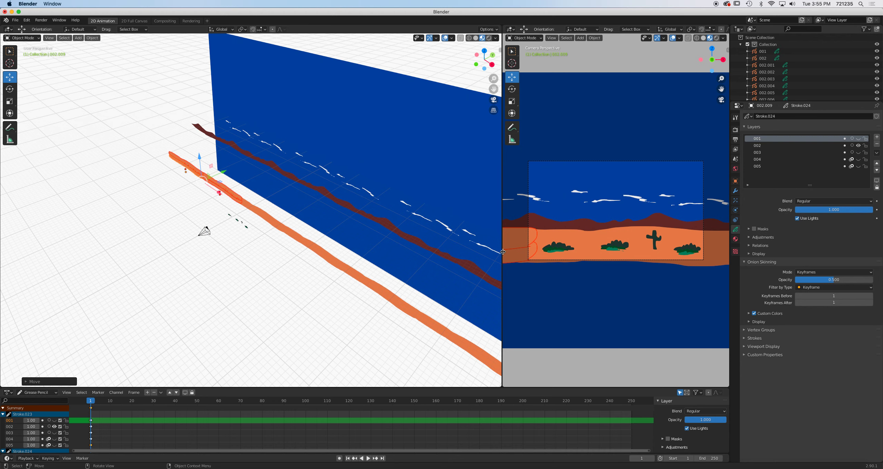
Duplicate the foreground object 001 twice along the X axis, spacing the copies along the ground.
middle_click_drag(401, 265, 376, 255)
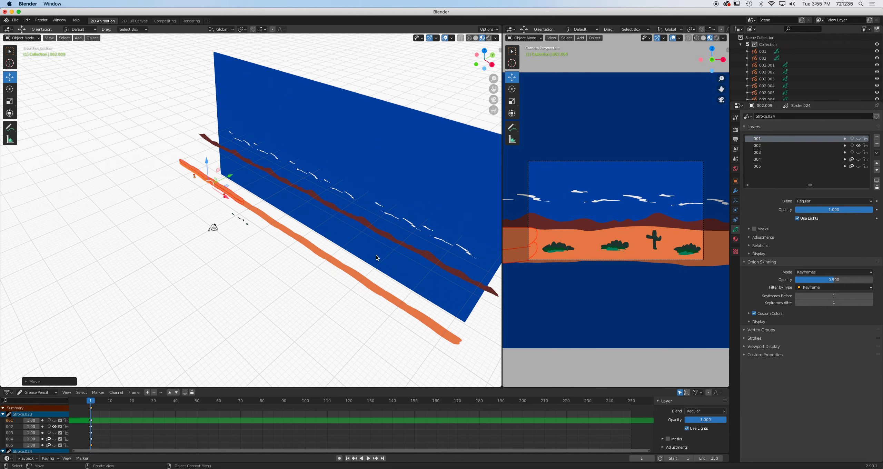
left_click(245, 223)
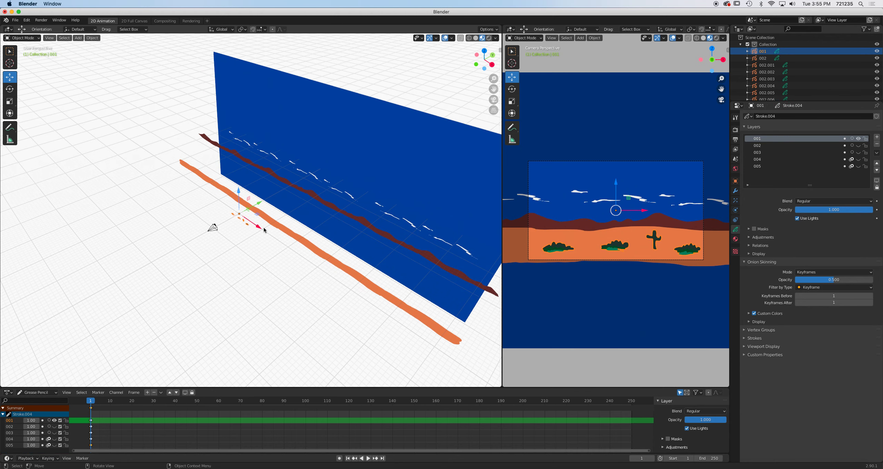
key("shift+d")
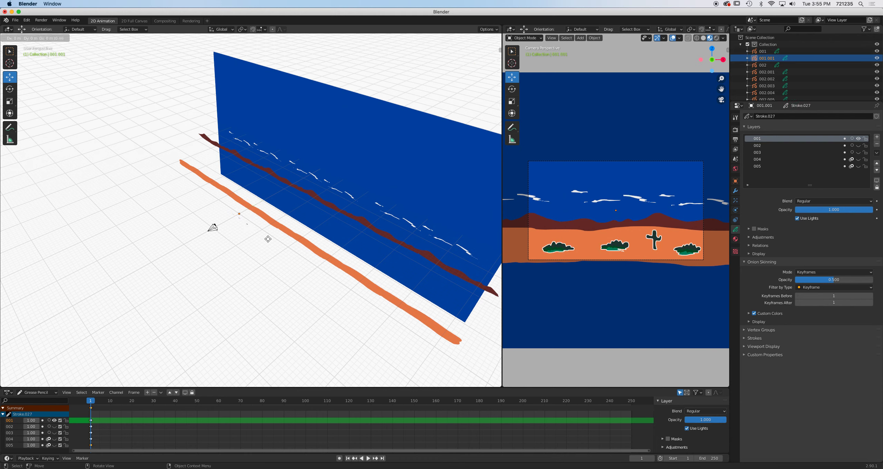
key("x")
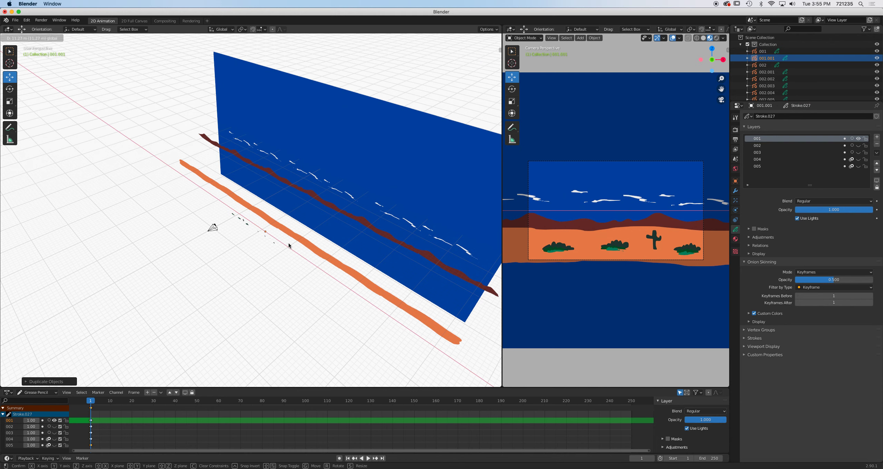
left_click(288, 242)
key("shift+d")
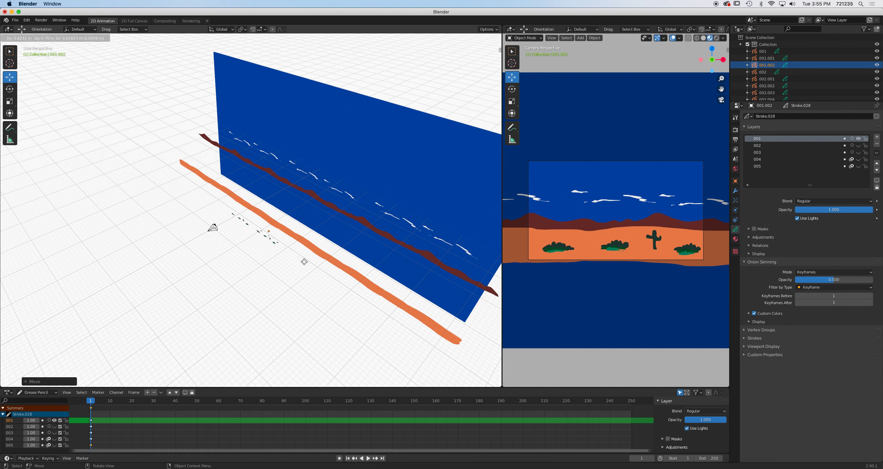
key("x")
left_click(317, 271)
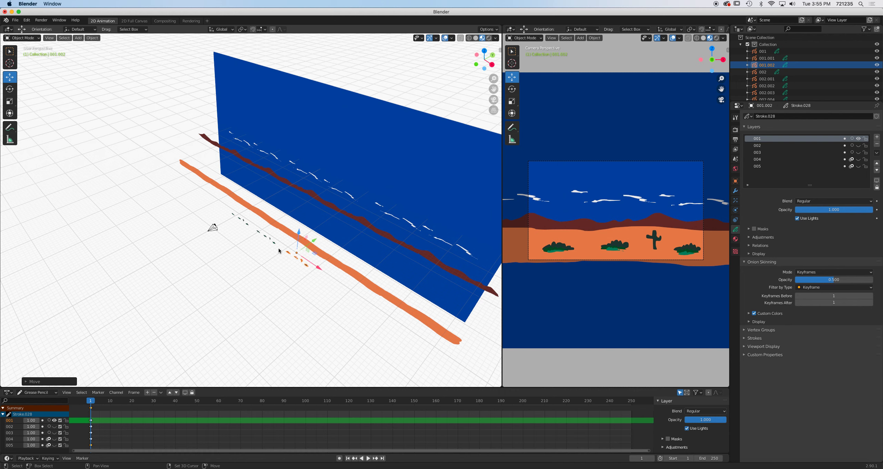
Select the 001 copies and duplicate them further along the X axis in both directions.
left_click(271, 239, "shift")
left_click(245, 225, "shift")
key("shift+d")
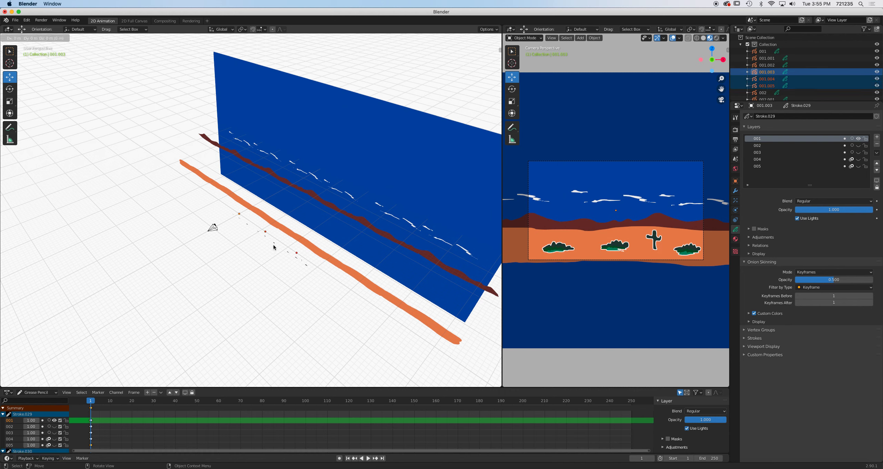
key("x")
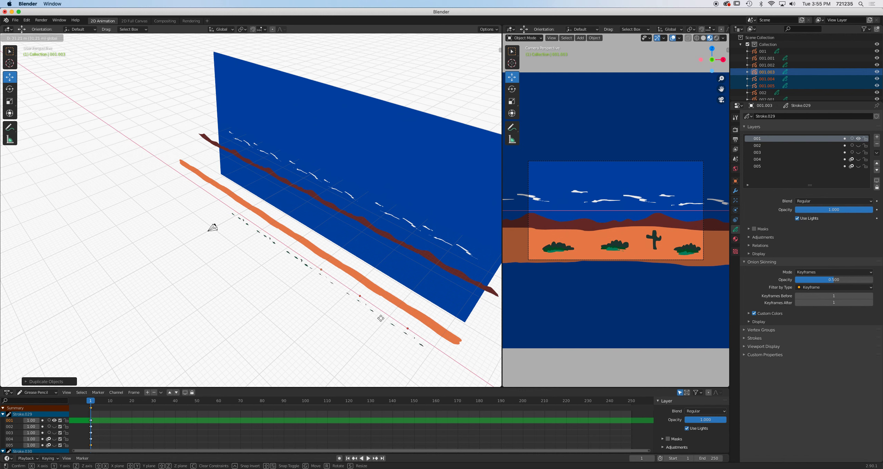
left_click(385, 323)
key("shift+d")
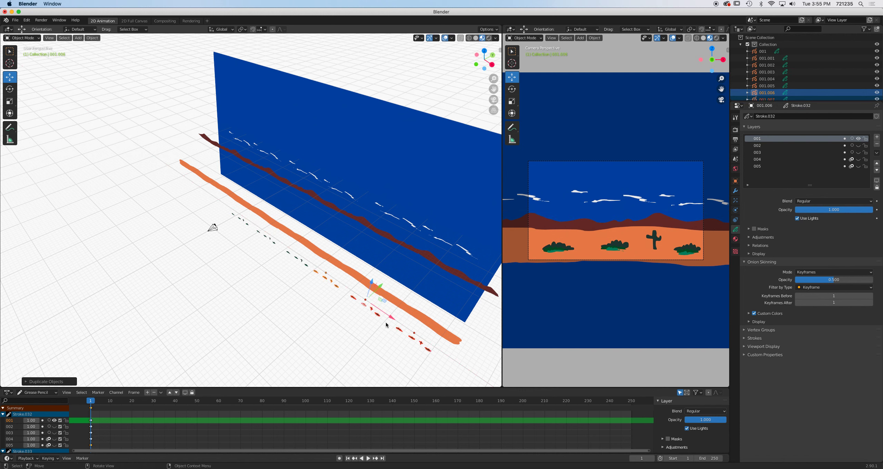
key("x")
left_click_drag(198, 231, 198, 231)
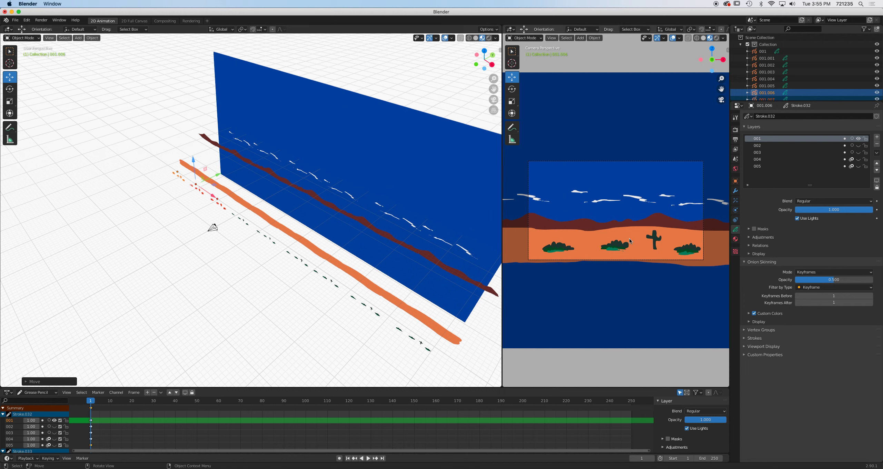
Slide the camera along the X axis to check the parallax, then move it back.
left_click(214, 228)
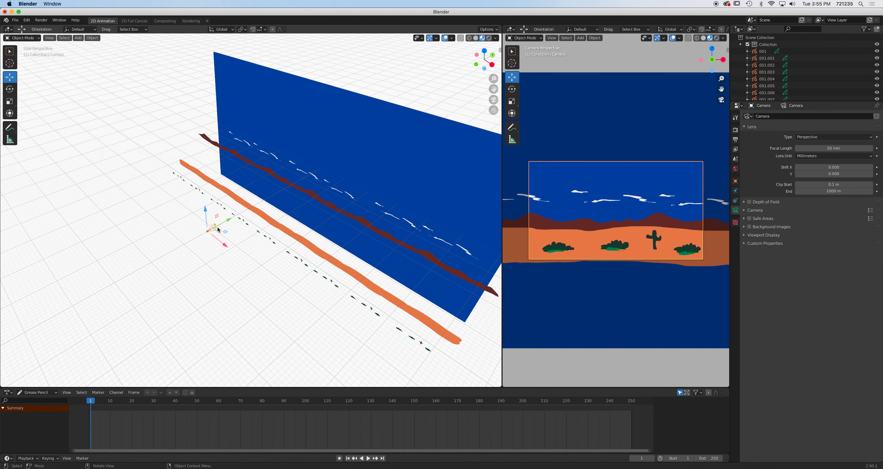
key("g")
key("x")
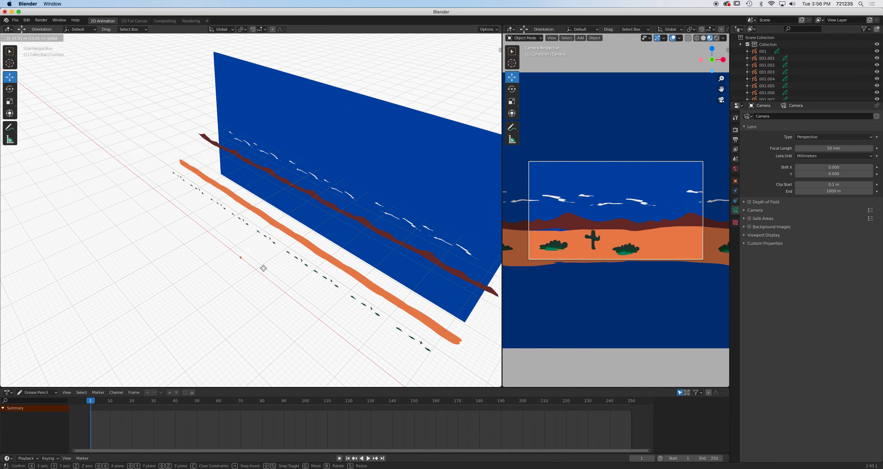
left_click(581, 249)
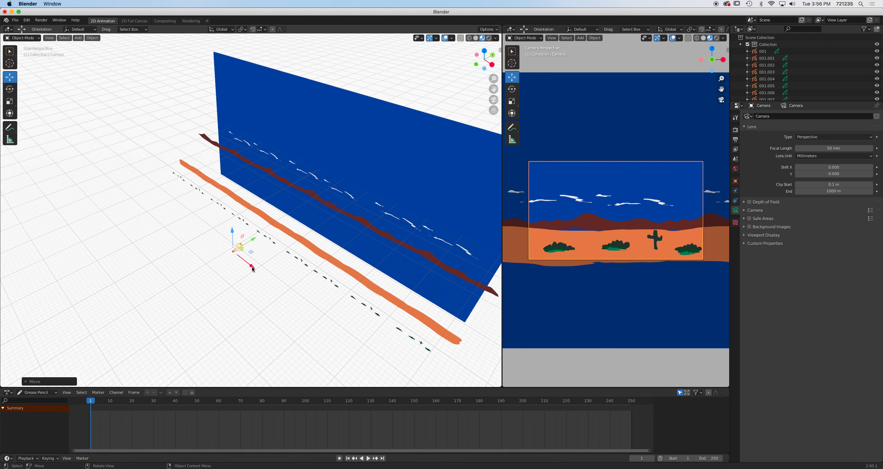
key("g")
key("x")
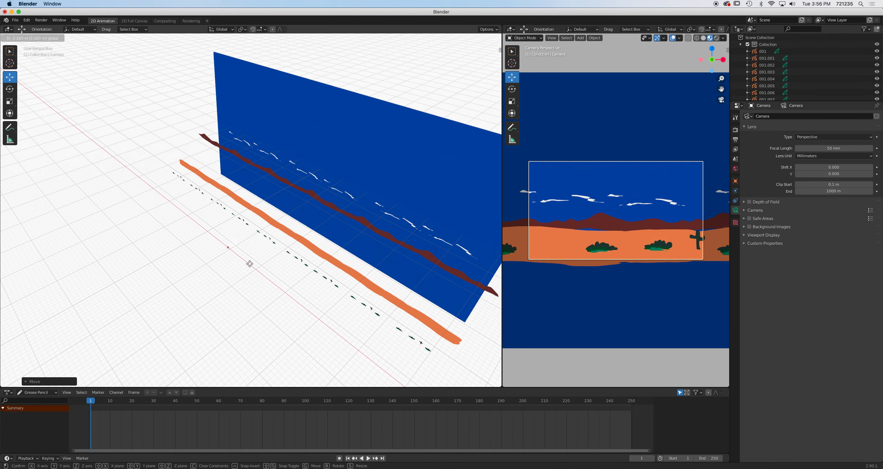
left_click(249, 265)
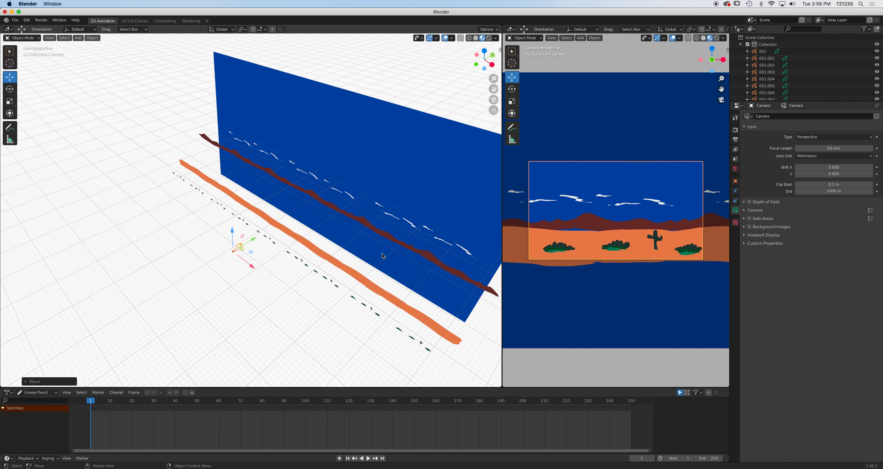
Select the cloud layer and orbit the view to inspect the scene from another angle.
left_click(347, 195)
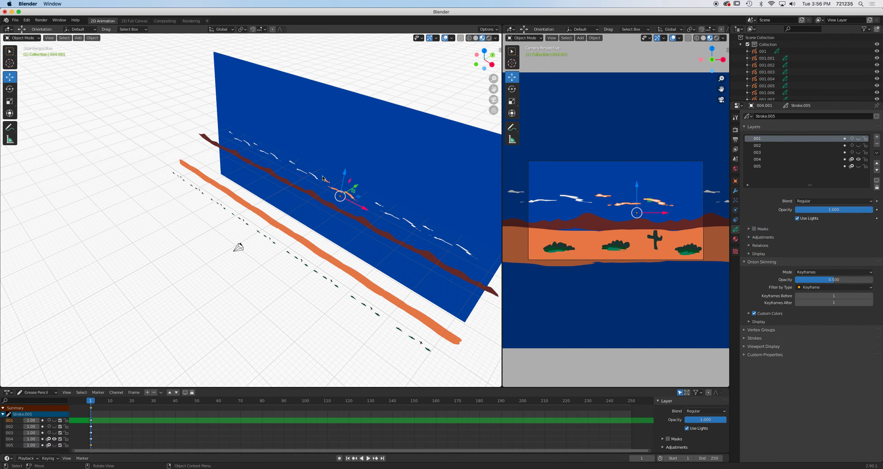
scroll(321, 174, "right", 10)
scroll(321, 172, "down", 2)
left_click_drag(317, 176, 385, 320)
mouse_move(365, 233)
left_mouse_down()
mouse_move(477, 229)
mouse_move(10, 233)
mouse_move(19, 235)
mouse_move(1, 227)
left_mouse_up()
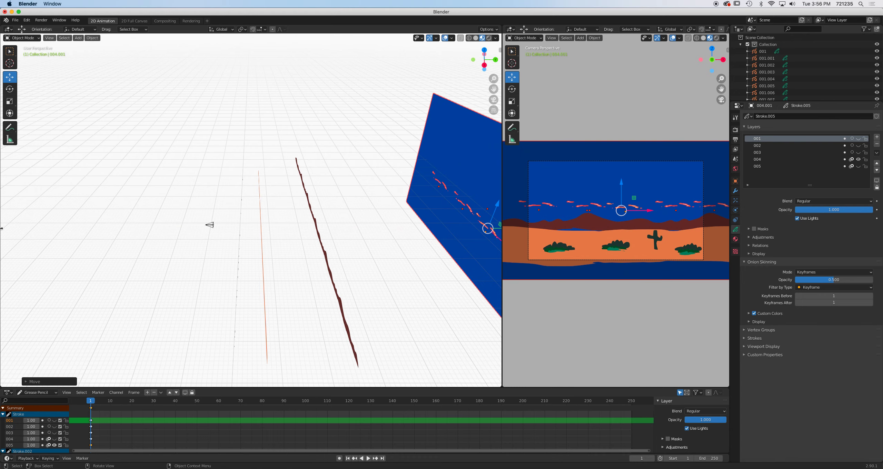
Select the camera and move it along the X axis.
left_click(208, 226)
middle_click_drag(158, 262, 199, 268)
key("g")
key("x")
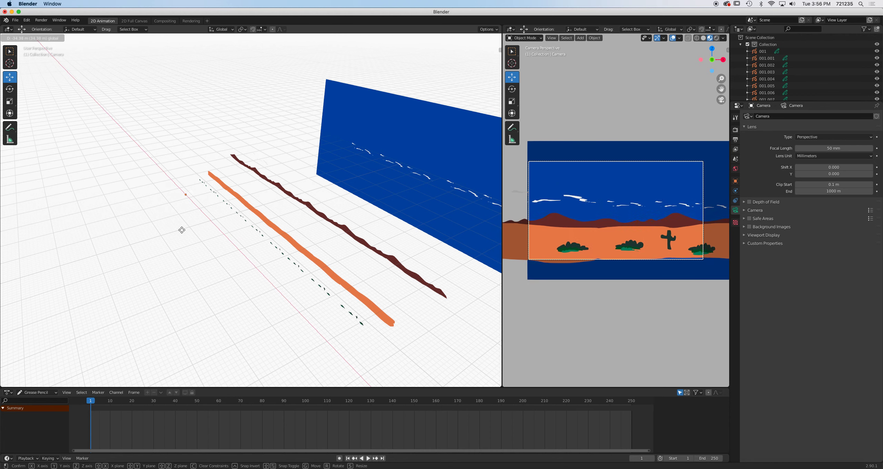
left_click(182, 230)
Scale up the blue background plane so it fills the camera view.
left_click(449, 194)
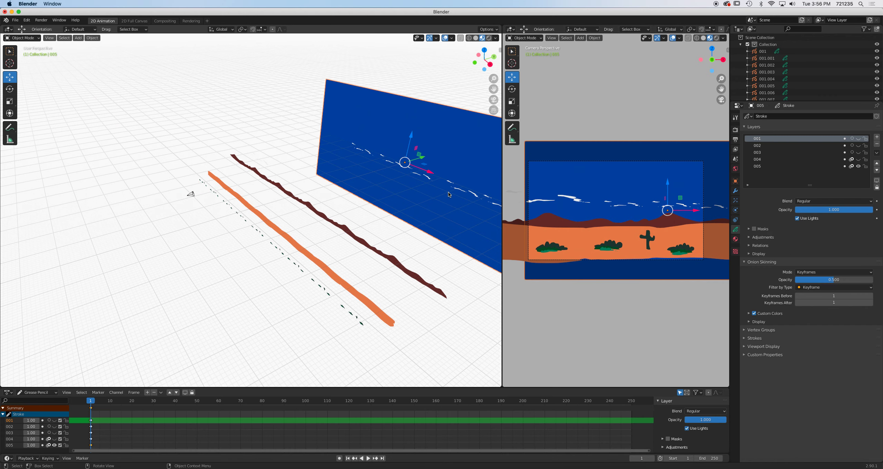
key("s")
left_click(443, 205)
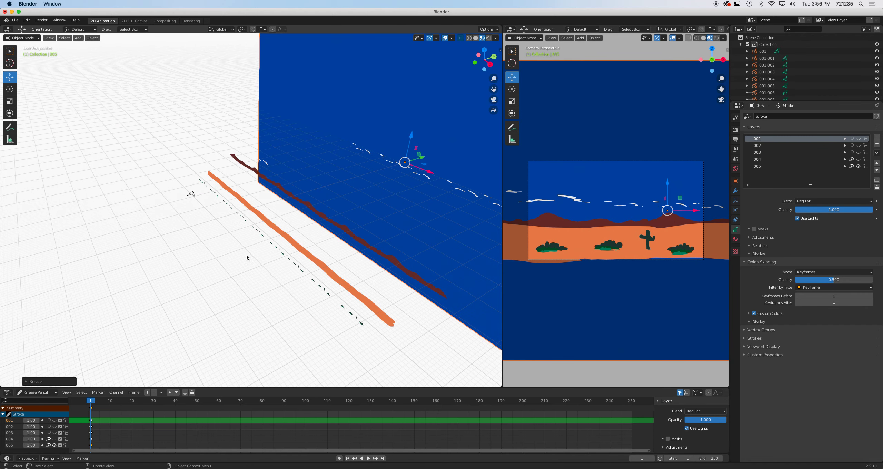
Move the camera back toward the start of the scene along the ground.
left_click(190, 195)
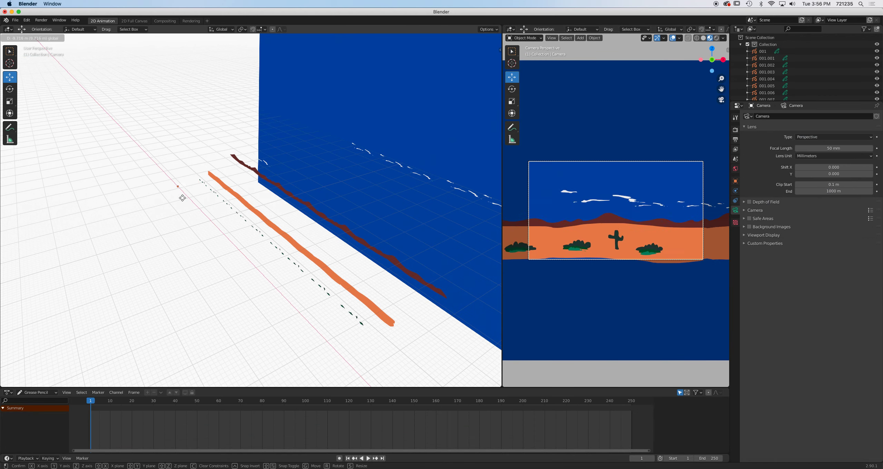
left_click(183, 199)
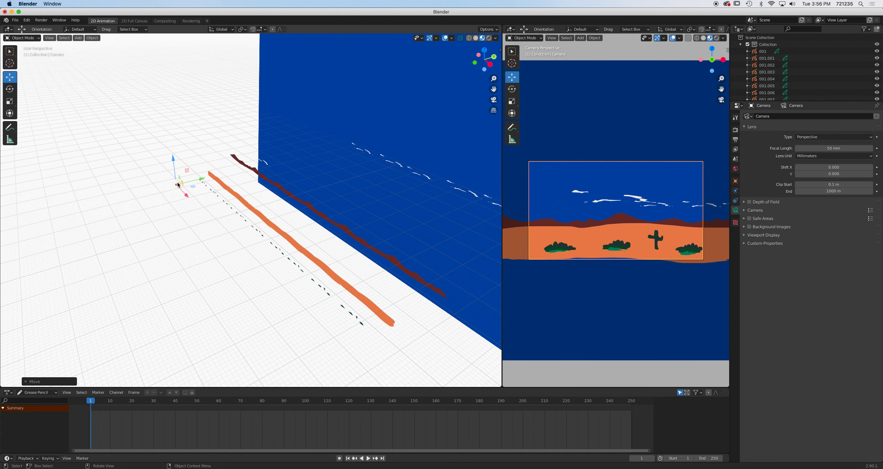
left_click_drag(173, 161, 175, 160)
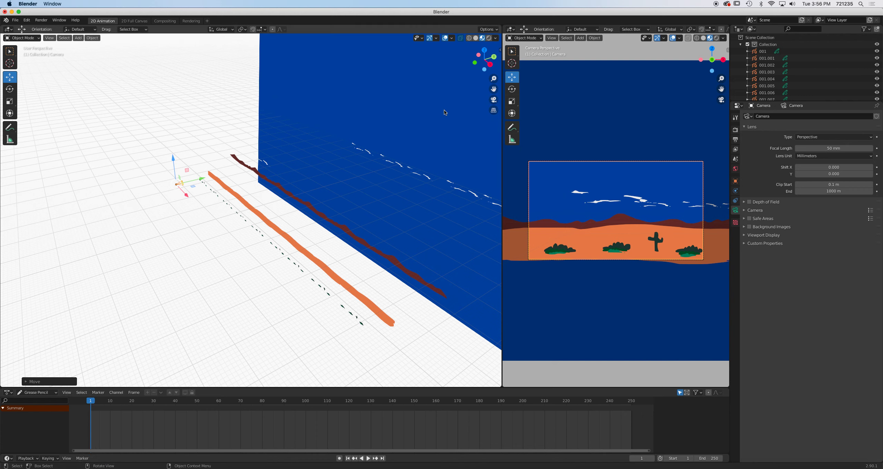
Open the sidebar and insert a keyframe on the camera's X location at frame 1.
key("n")
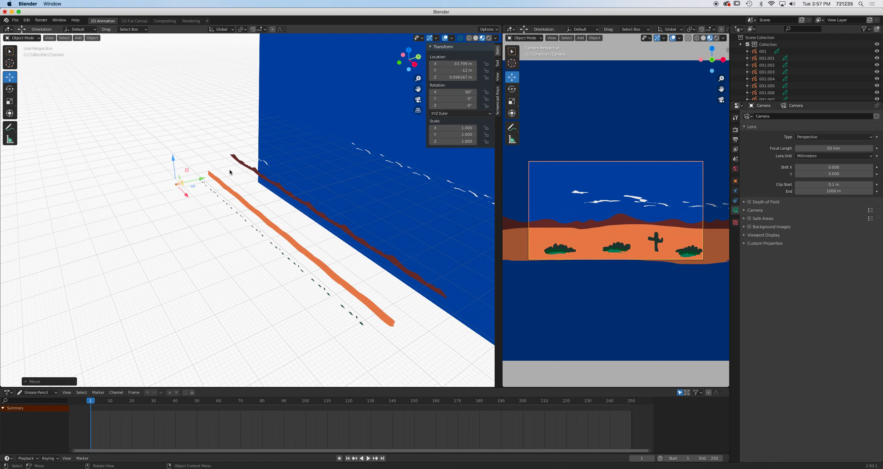
right_click(453, 65)
left_click(445, 71)
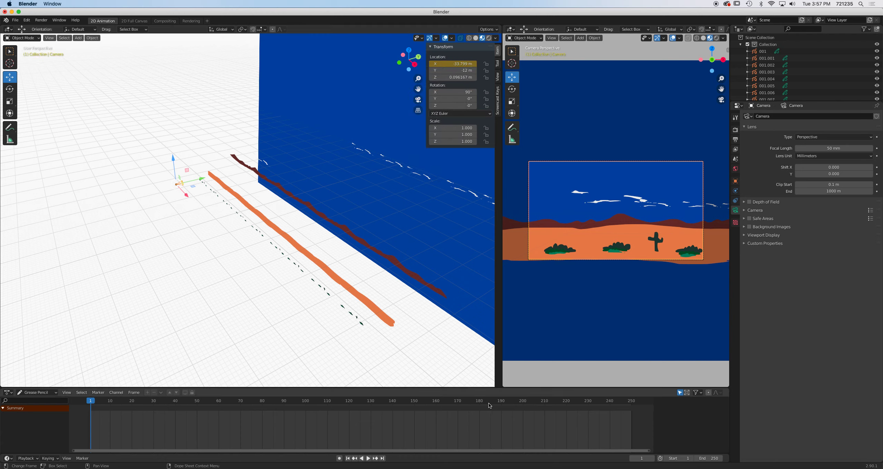
At frame 240, move the camera along the X axis and insert a single keyframe on its X location.
left_click(610, 404)
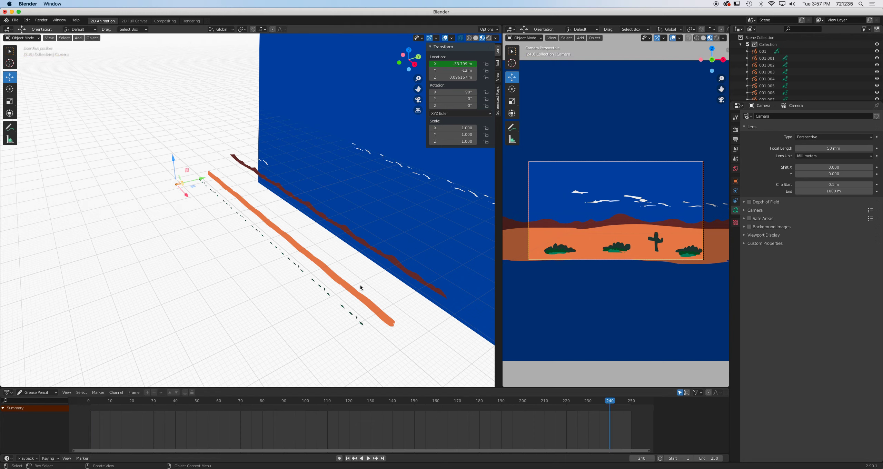
left_click_drag(189, 198, 332, 306)
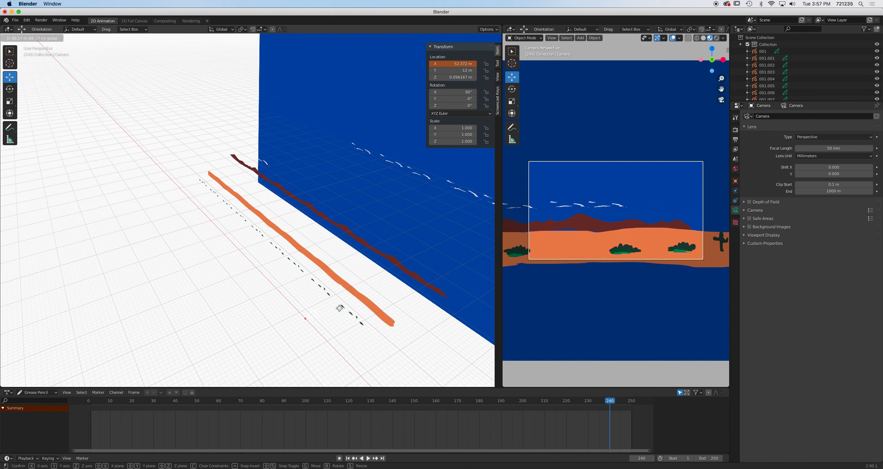
right_click(443, 64)
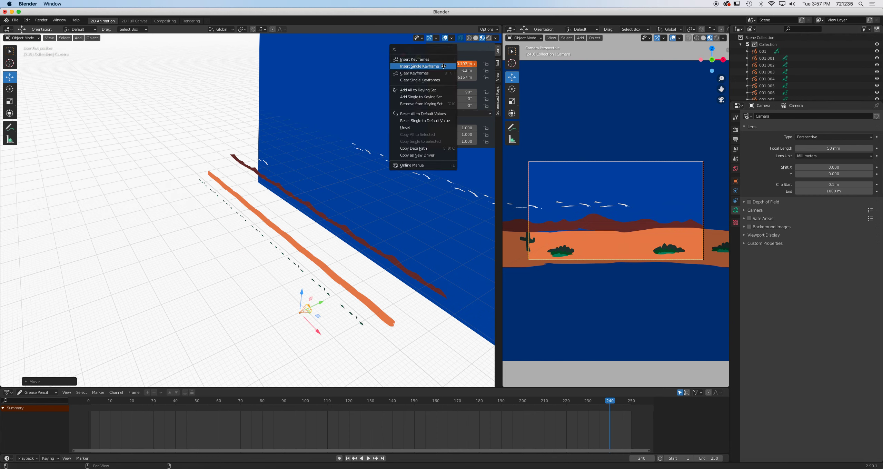
left_click(436, 66)
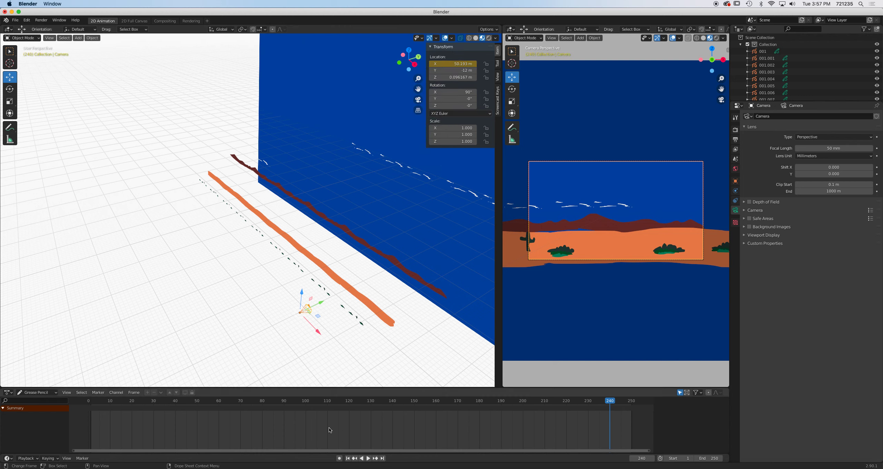
Play the animation to preview the camera moving across the parallax layers, then stop it.
key("space")
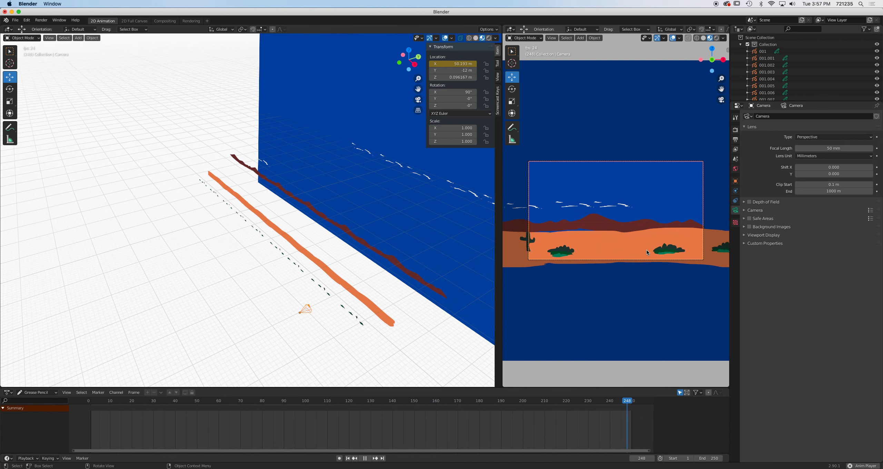
key("space")
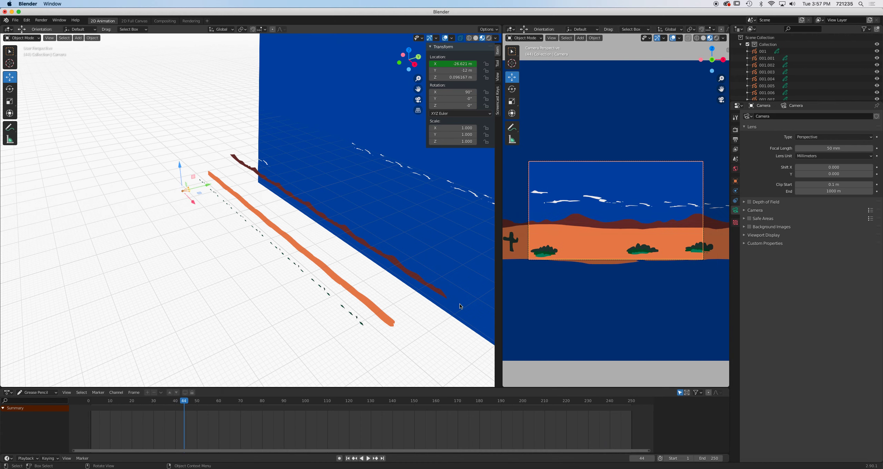